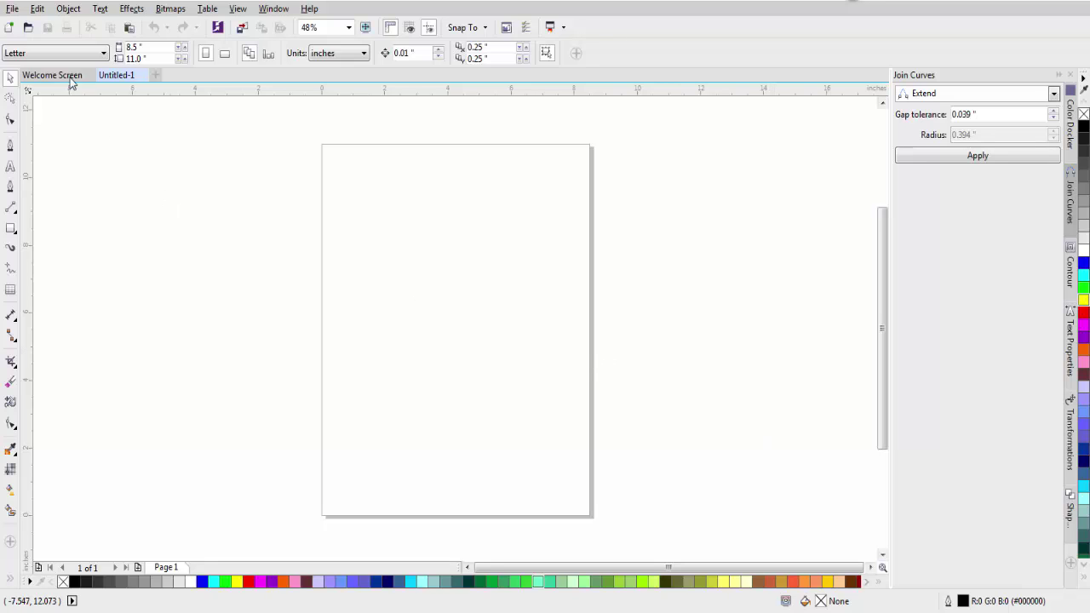
# Import Tweety Bird.jpg from the Desktop.
pyautogui.click(13, 8)
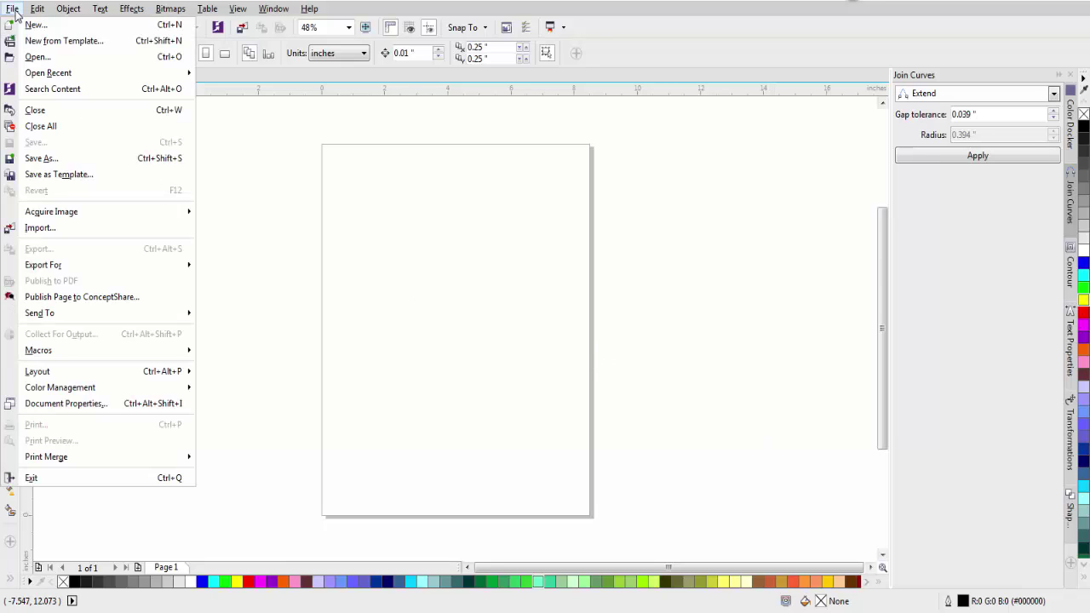
pyautogui.click(49, 230)
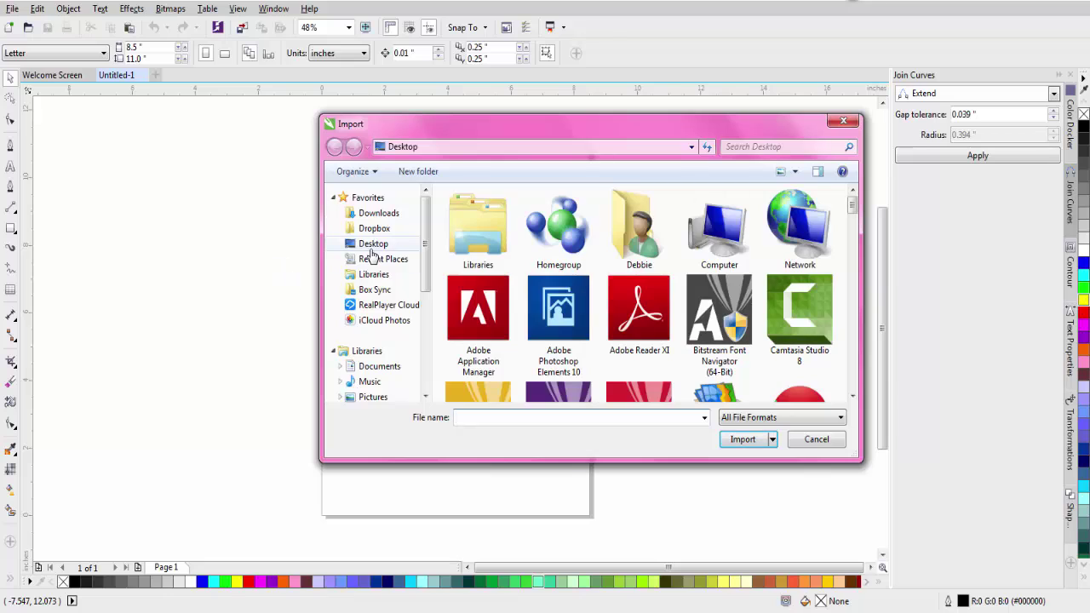
pyautogui.click(371, 247)
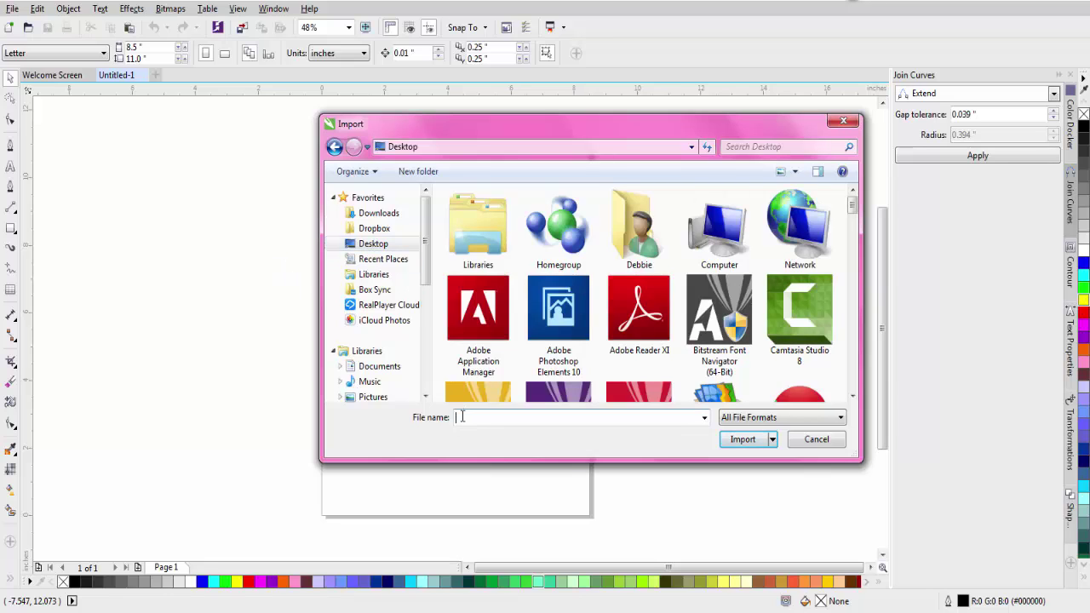
pyautogui.click(462, 417)
pyautogui.write('Tw')
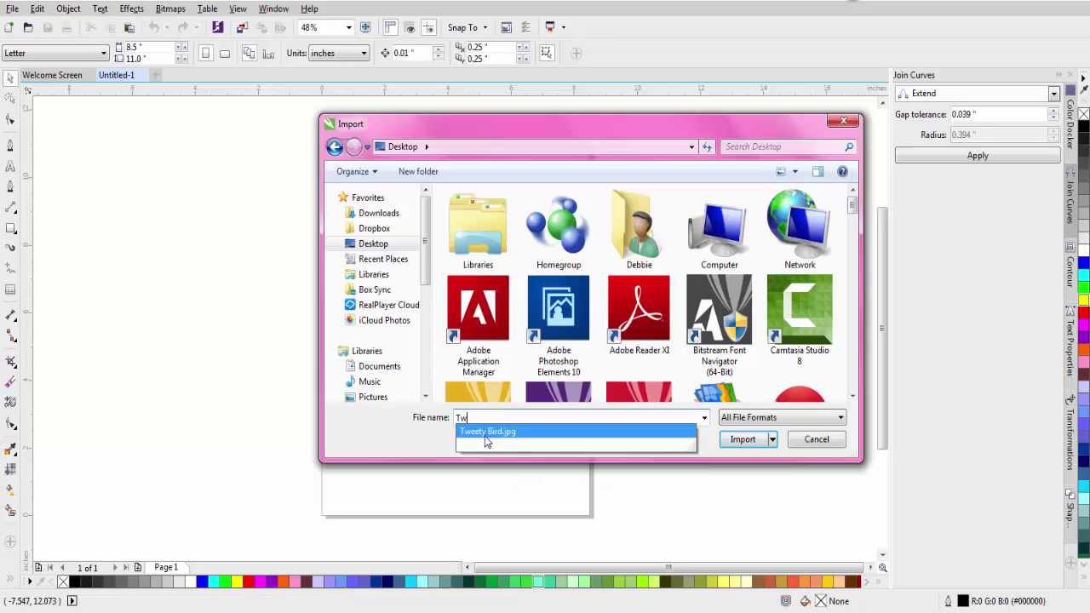
pyautogui.click(484, 431)
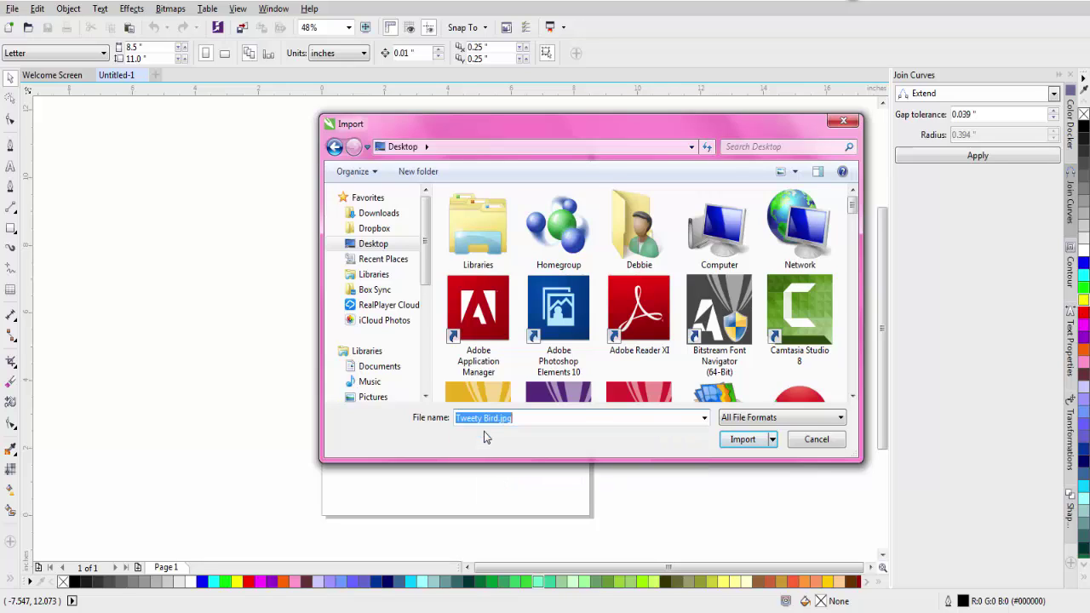
pyautogui.click(753, 445)
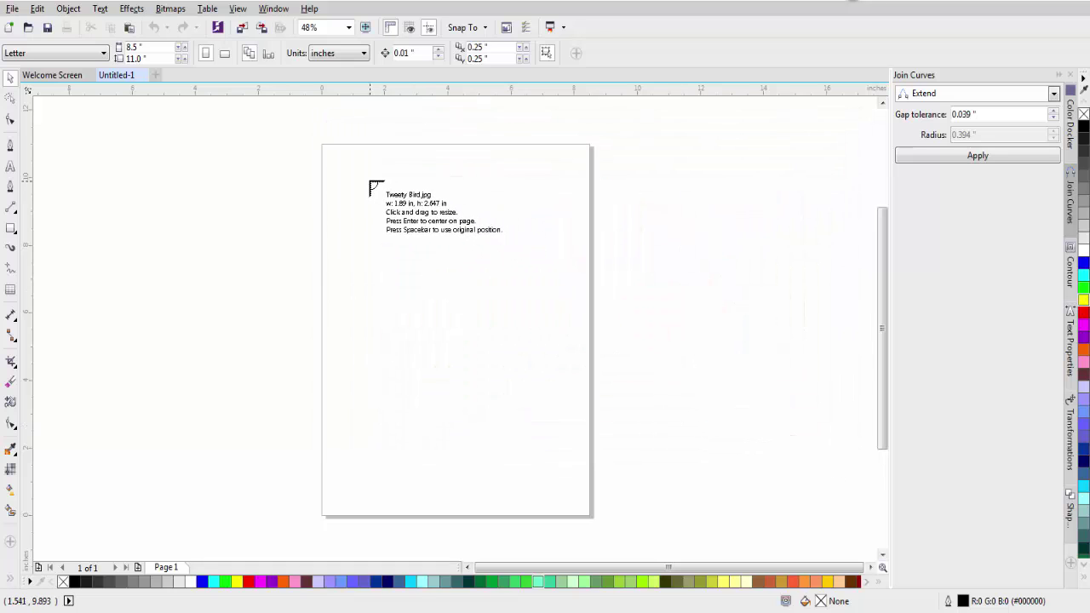
# Place the Tweety picture on the Letter page and nudge it slightly right.
pyautogui.moveTo(352, 176); pyautogui.dragTo(564, 439)
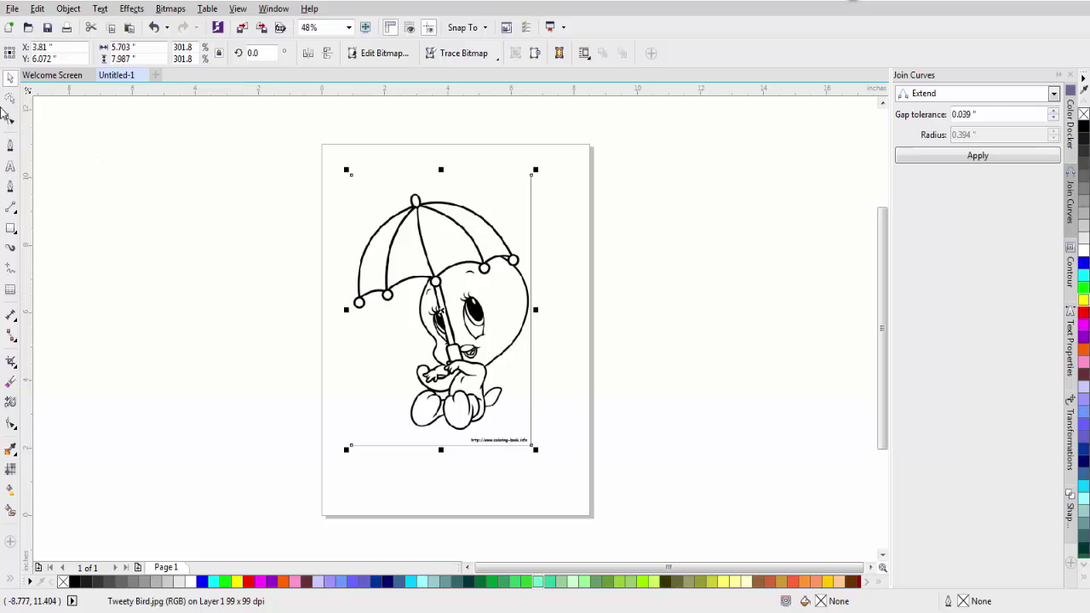
pyautogui.click(10, 92)
pyautogui.moveTo(415, 244); pyautogui.dragTo(436, 249)
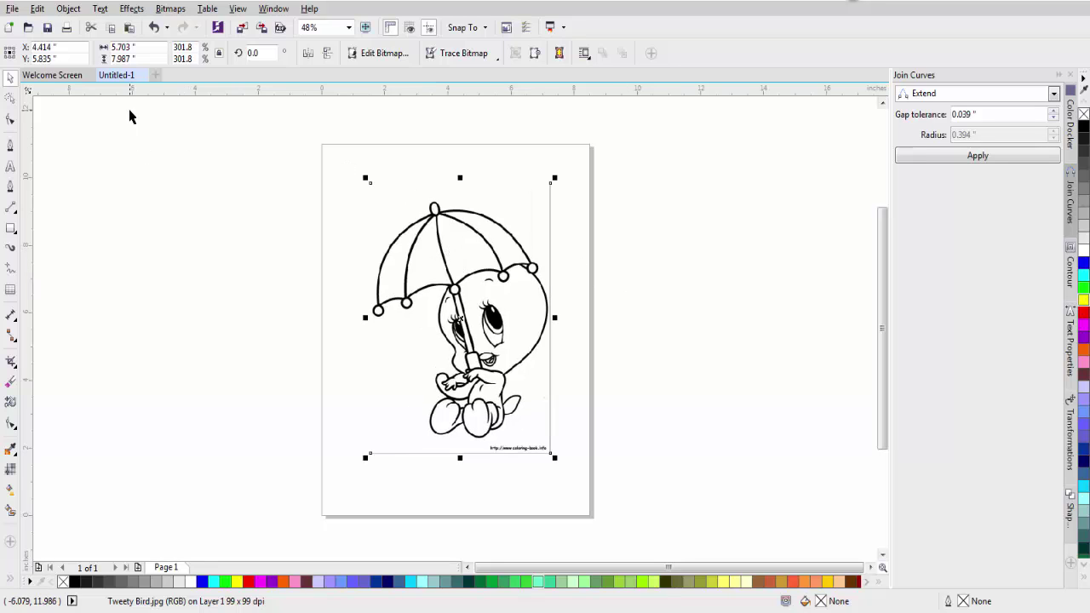
# Outline-trace the Tweety bitmap as a High Quality Image, replacing it with 55 vector objects.
pyautogui.click(68, 8)
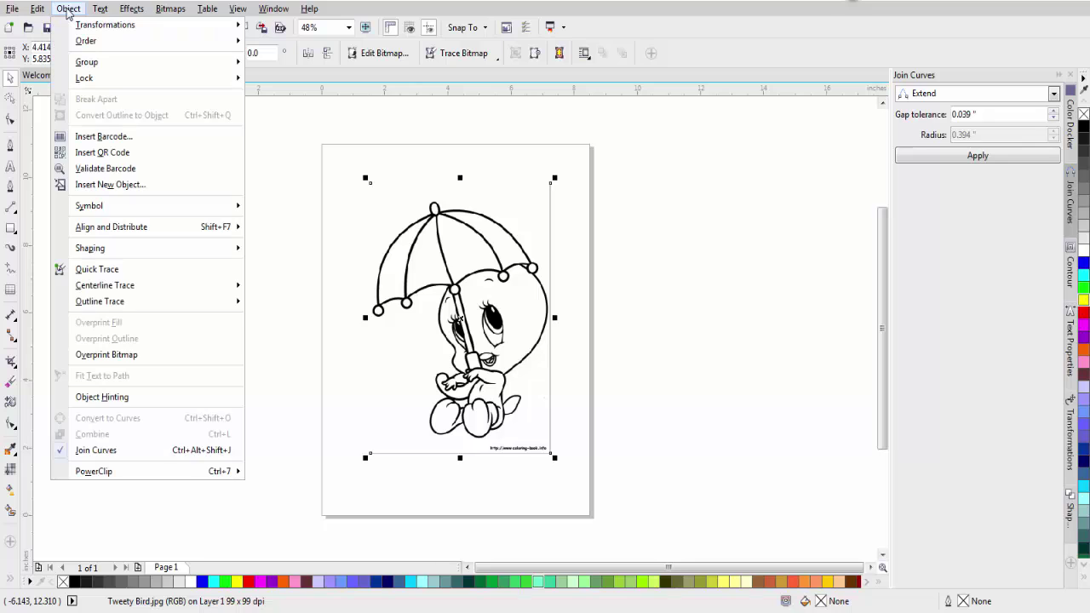
pyautogui.moveTo(103, 309)
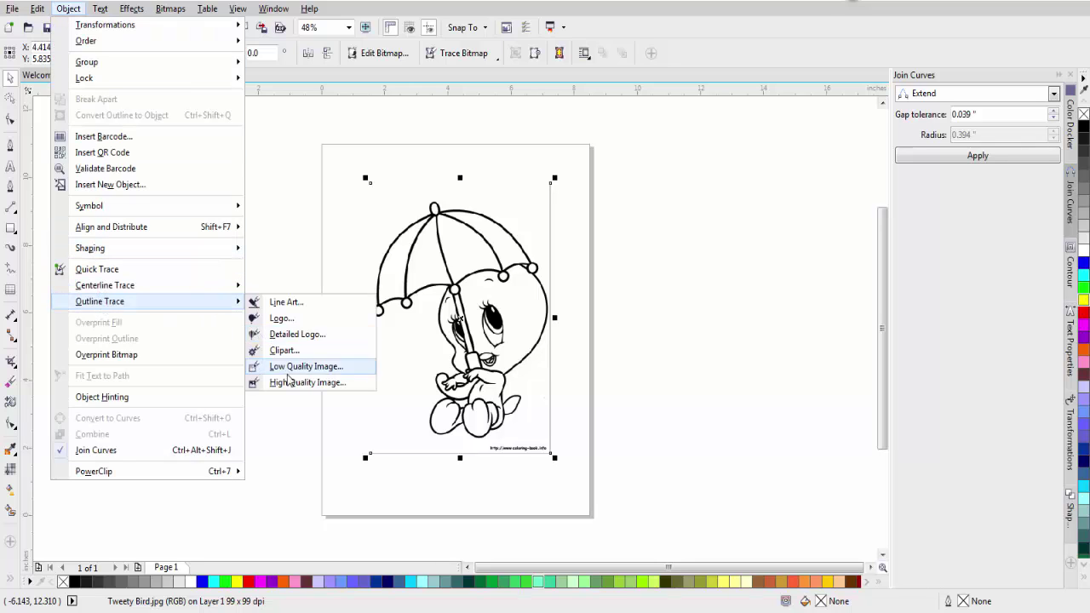
pyautogui.click(292, 383)
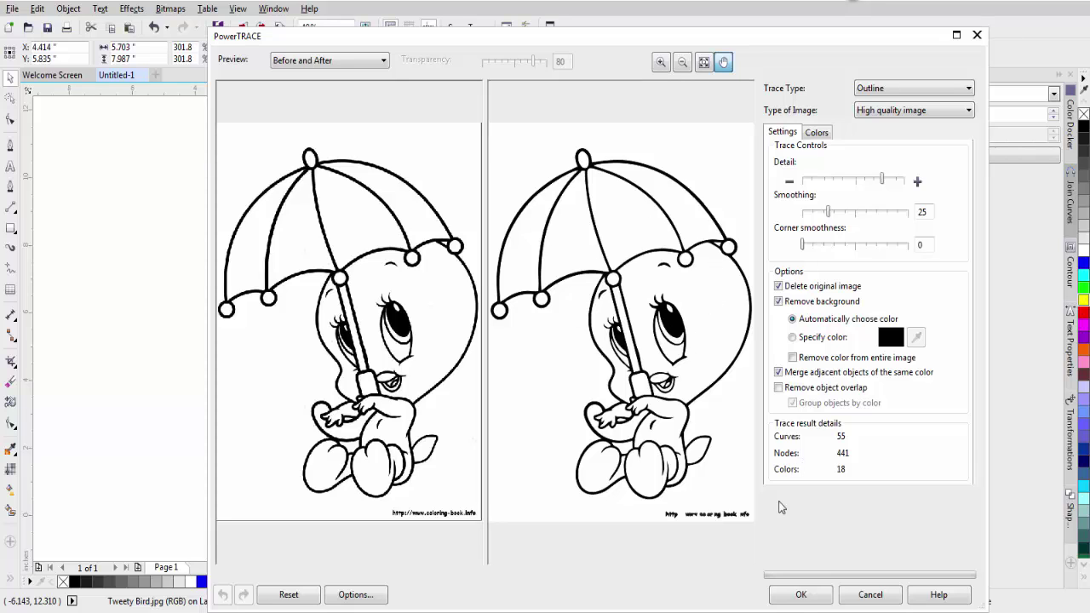
pyautogui.click(800, 598)
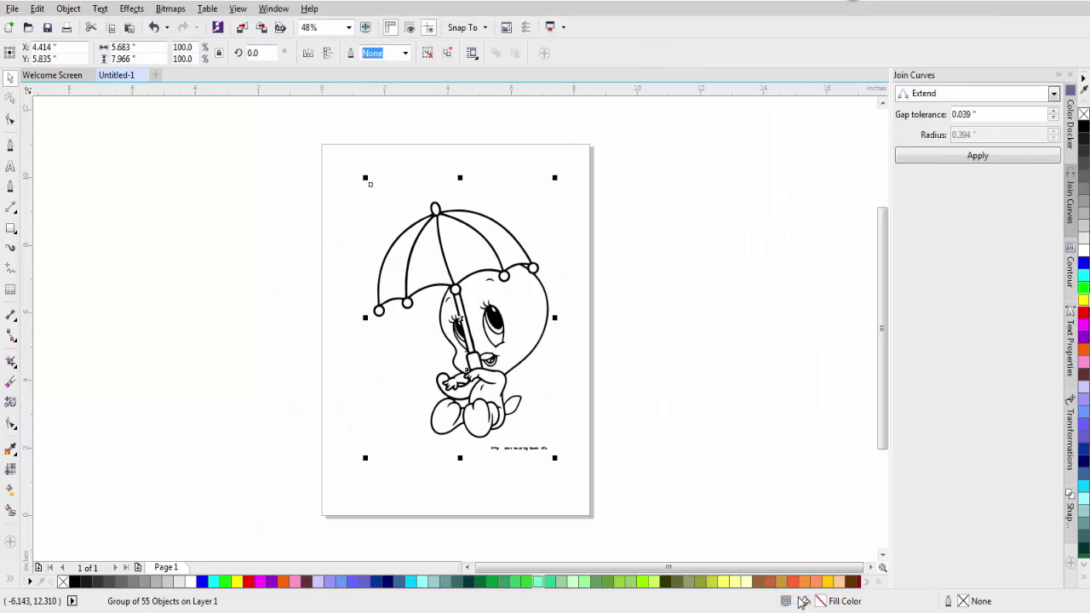
# Export the traced drawing to the Desktop as Tweety in SVG format, accepting the SVG settings.
pyautogui.click(12, 10)
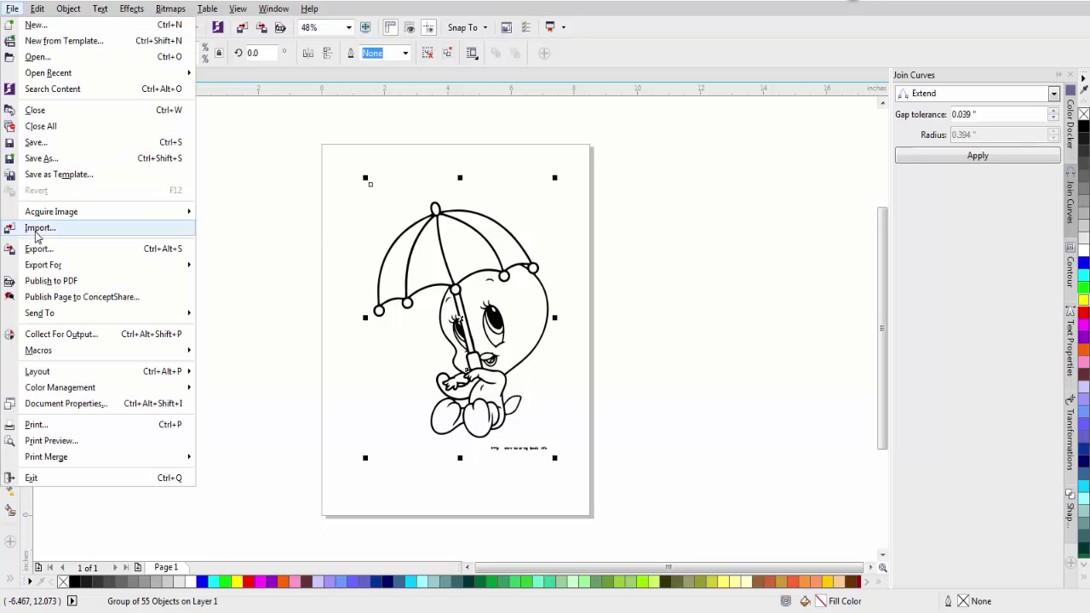
pyautogui.click(38, 249)
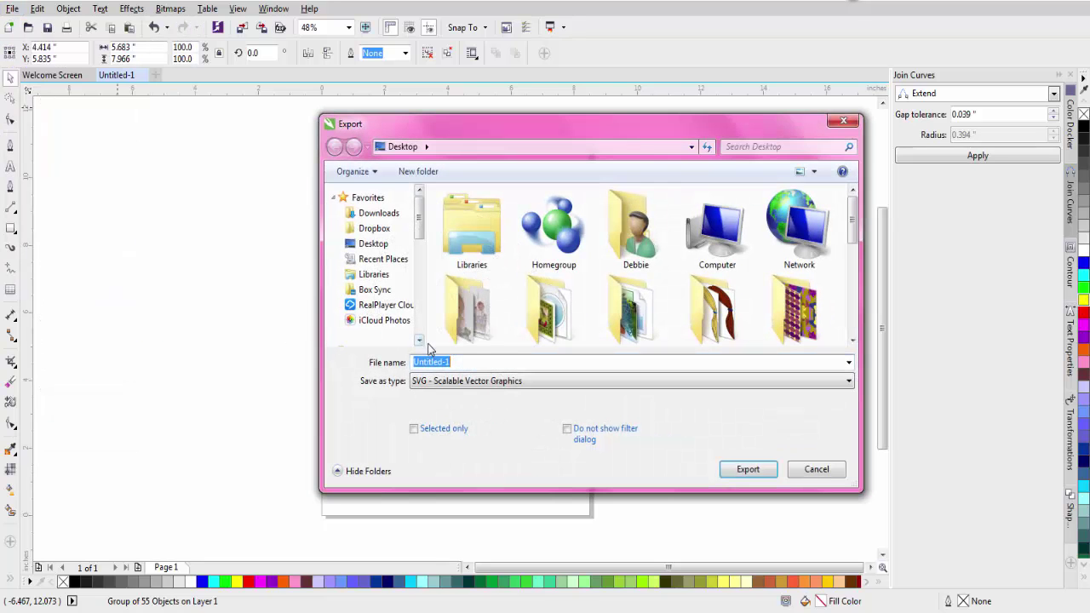
pyautogui.click(373, 243)
pyautogui.doubleClick(439, 362)
pyautogui.write('Tweety')
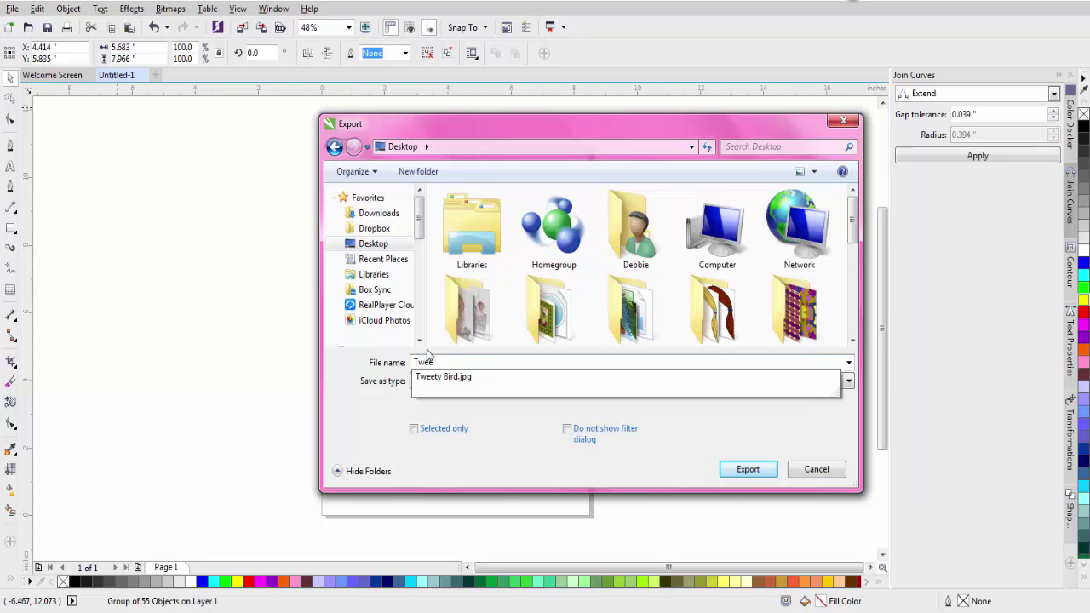
pyautogui.click(740, 474)
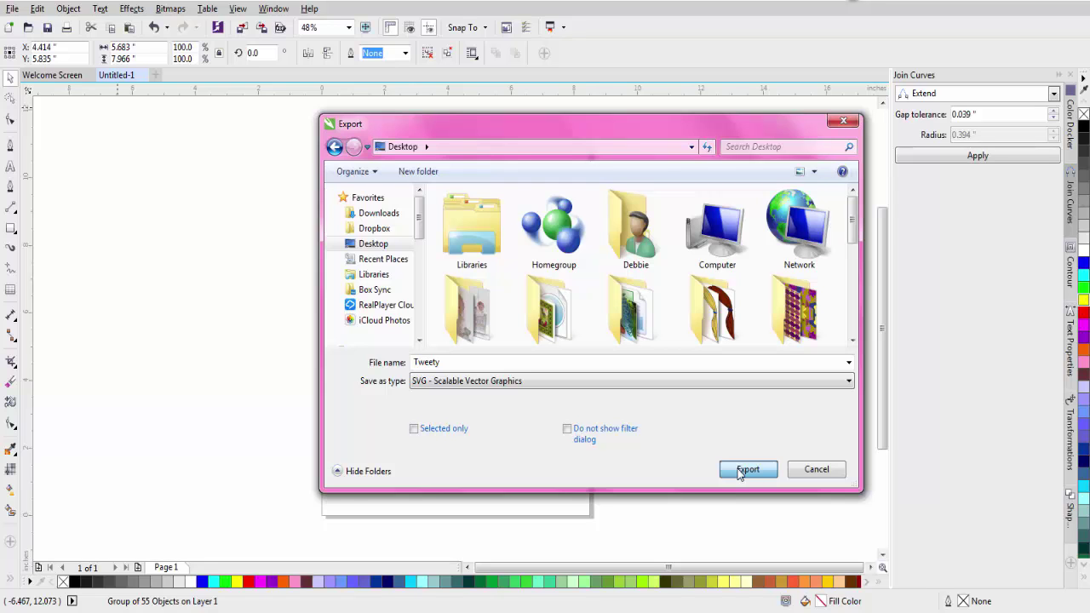
pyautogui.click(739, 473)
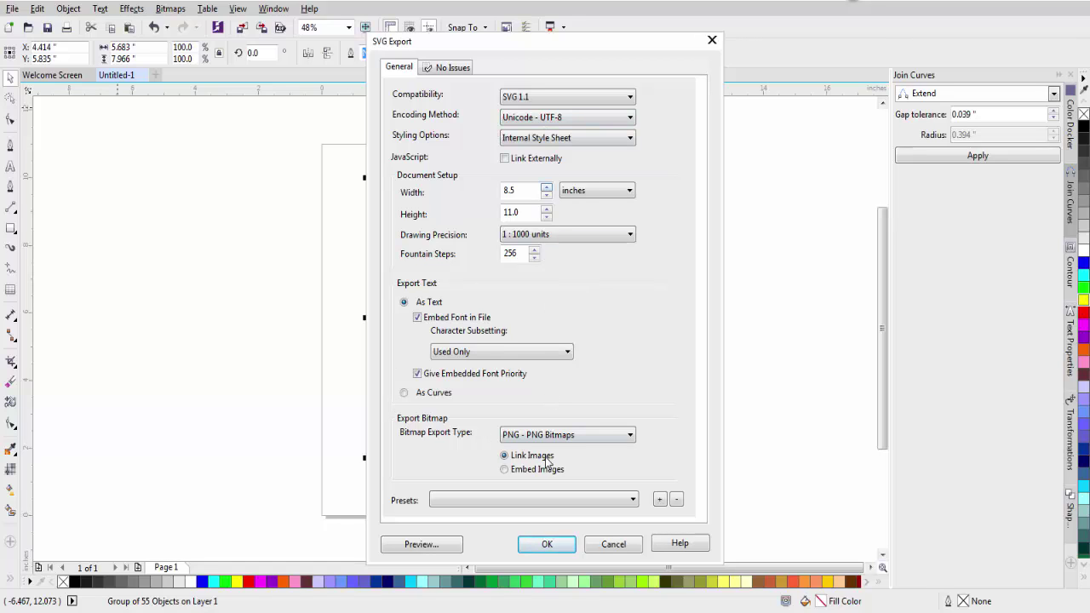
pyautogui.click(546, 544)
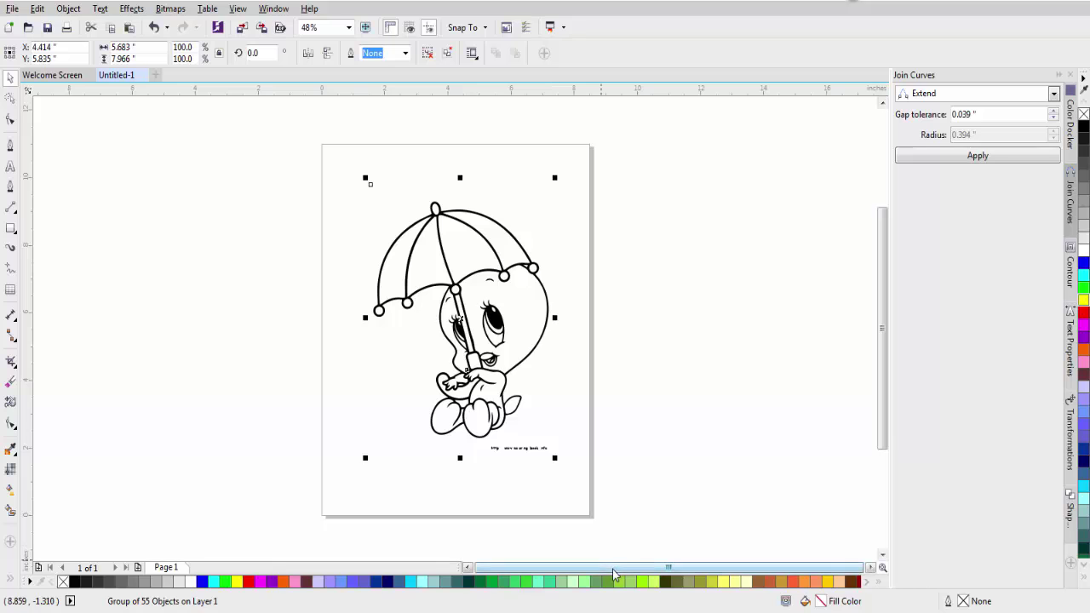
# In Silhouette Studio, choose Tweety.svg from the Desktop to open.
pyautogui.moveTo(609, 611)
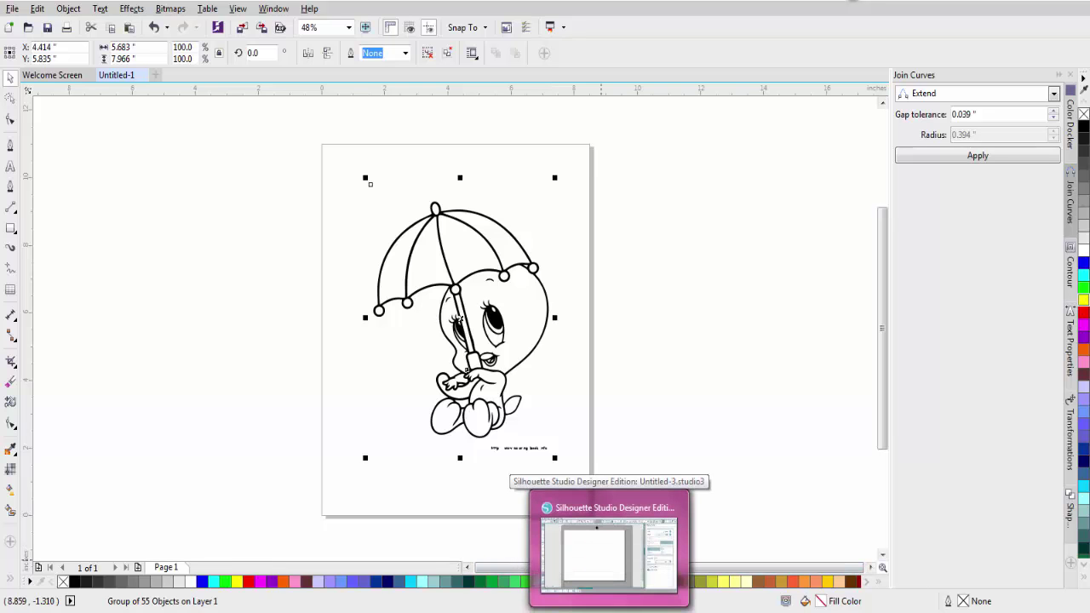
pyautogui.click(540, 511)
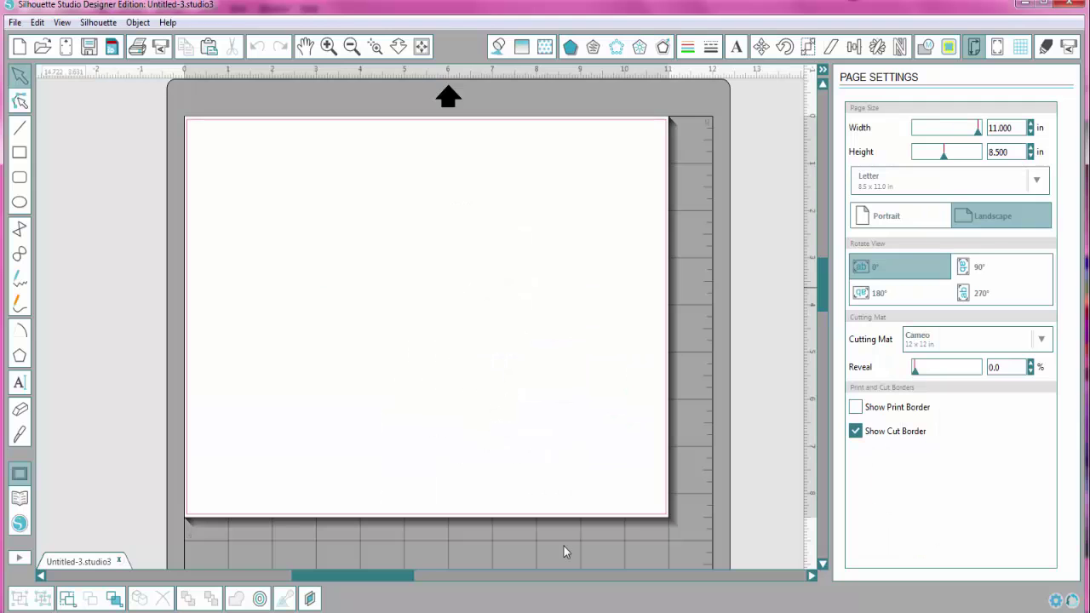
pyautogui.click(15, 24)
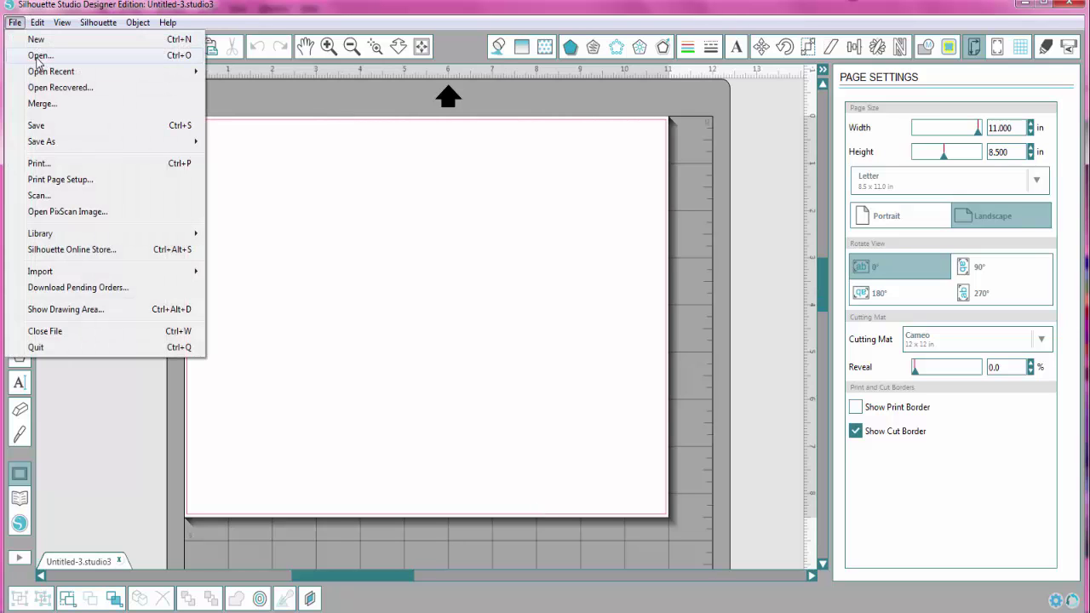
pyautogui.click(37, 56)
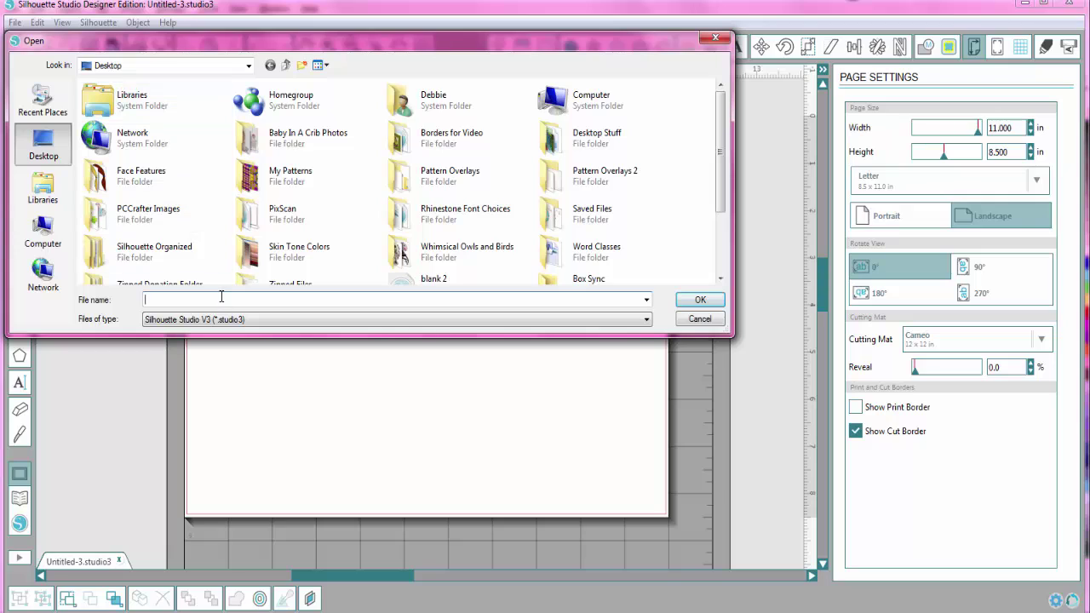
pyautogui.write('Twee')
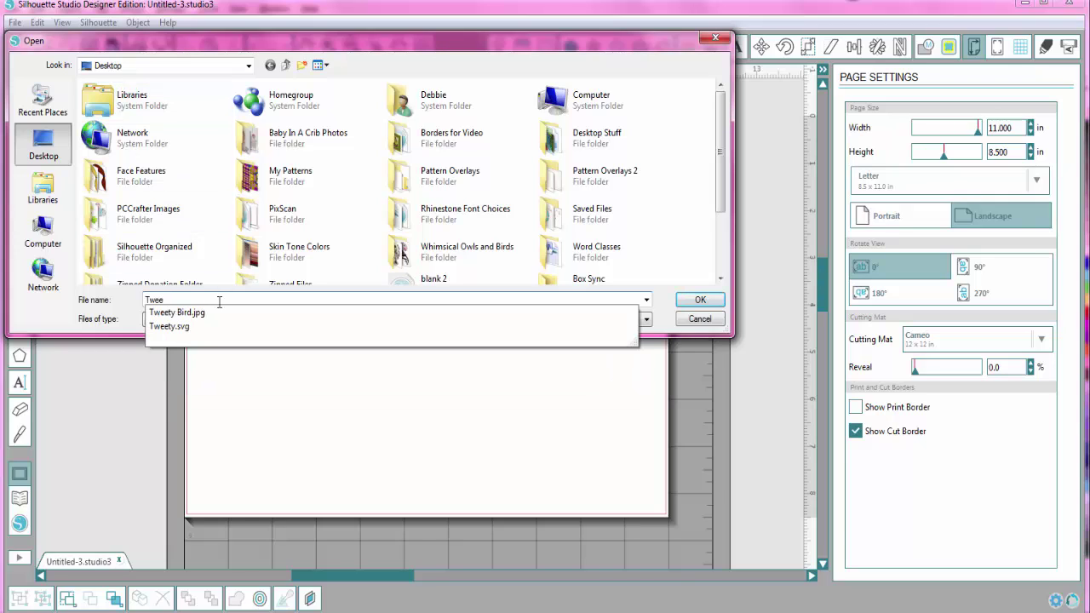
pyautogui.click(168, 327)
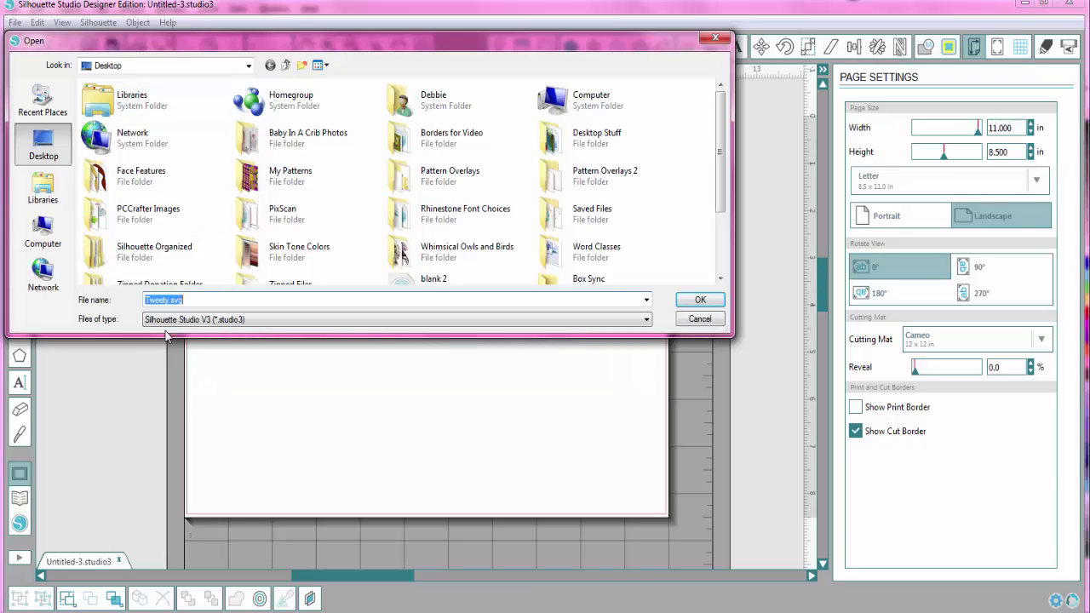
# Open Tweety.svg and move the drawing off to the left of the cutting mat.
pyautogui.click(699, 300)
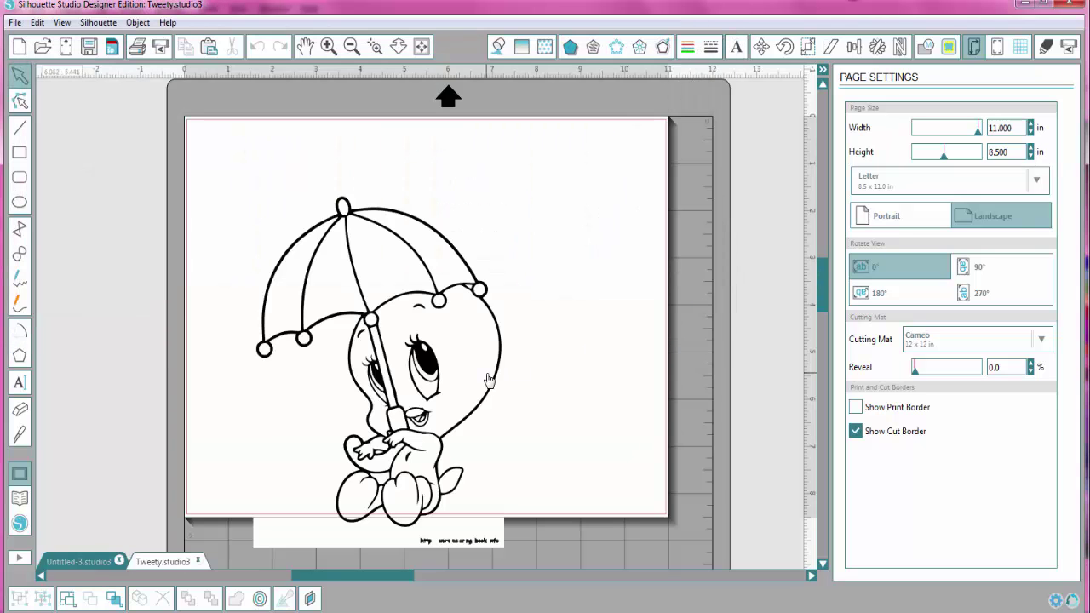
pyautogui.moveTo(472, 384)
pyautogui.mouseDown()
pyautogui.moveTo(468, 358)
pyautogui.moveTo(417, 338)
pyautogui.moveTo(115, 322)
pyautogui.mouseUp()
pyautogui.click(275, 518)
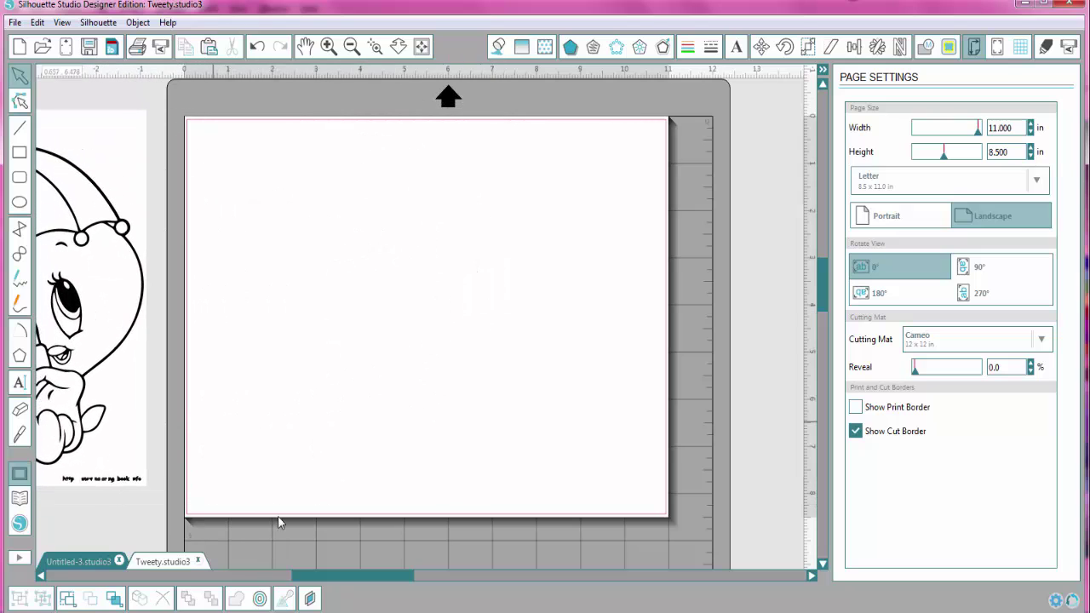
pyautogui.moveTo(329, 576); pyautogui.dragTo(252, 573)
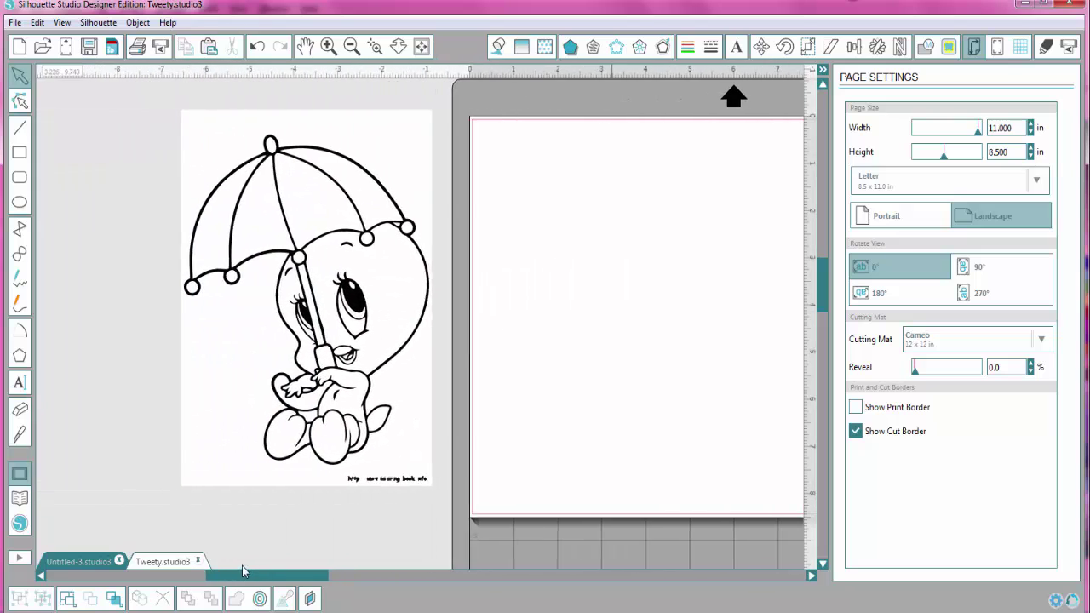
pyautogui.click(252, 453)
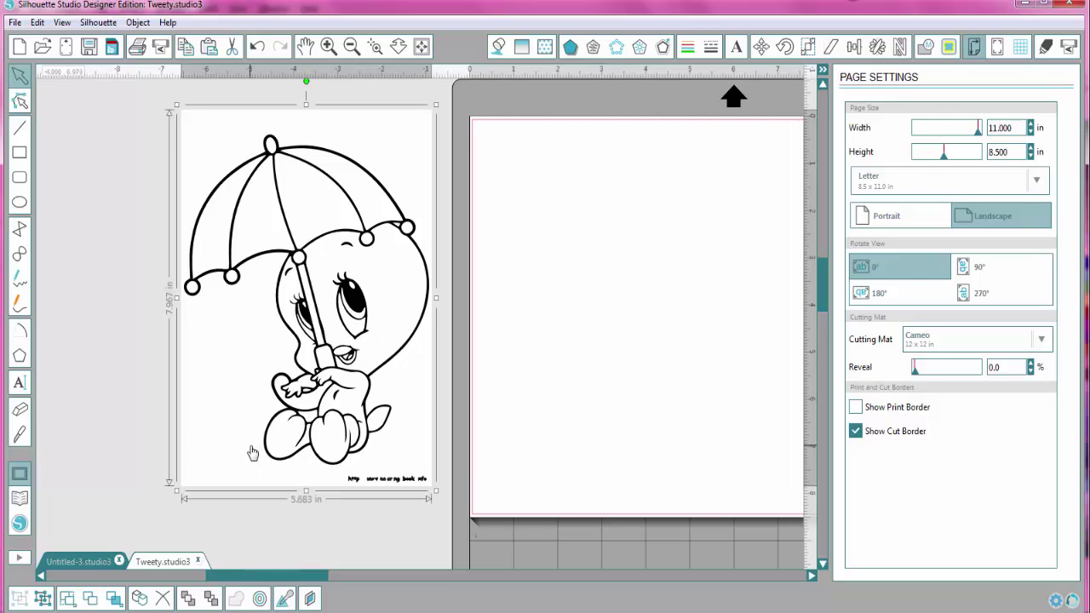
pyautogui.click(44, 601)
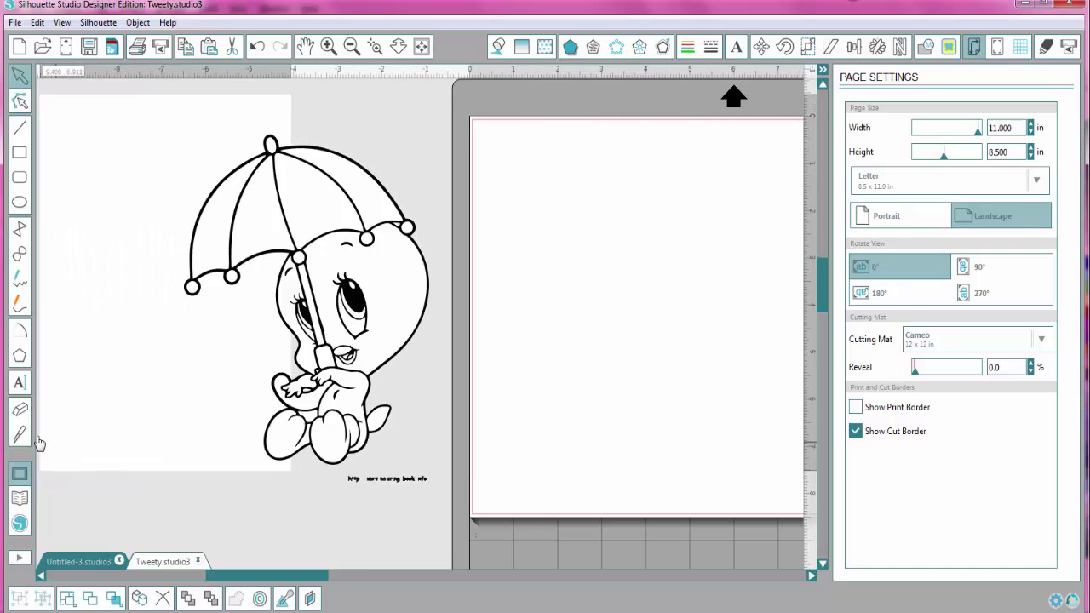
pyautogui.hscroll(-5, 112, 451)
# Delete the white background shape and the small web-address text under Tweety.
pyautogui.click(119, 428)
pyautogui.press('Delete')
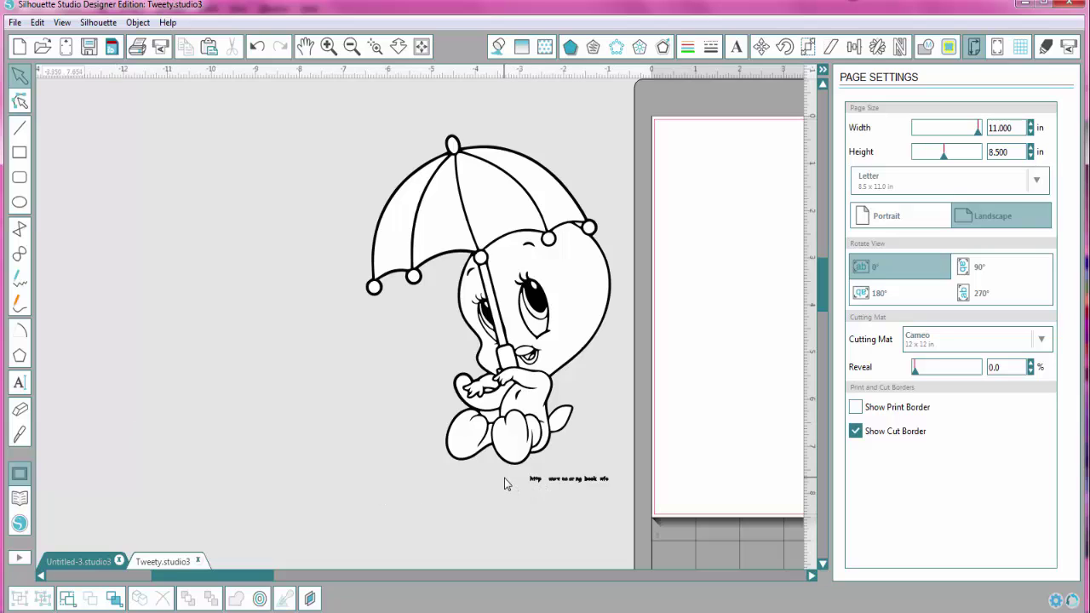
pyautogui.moveTo(504, 484); pyautogui.dragTo(620, 506)
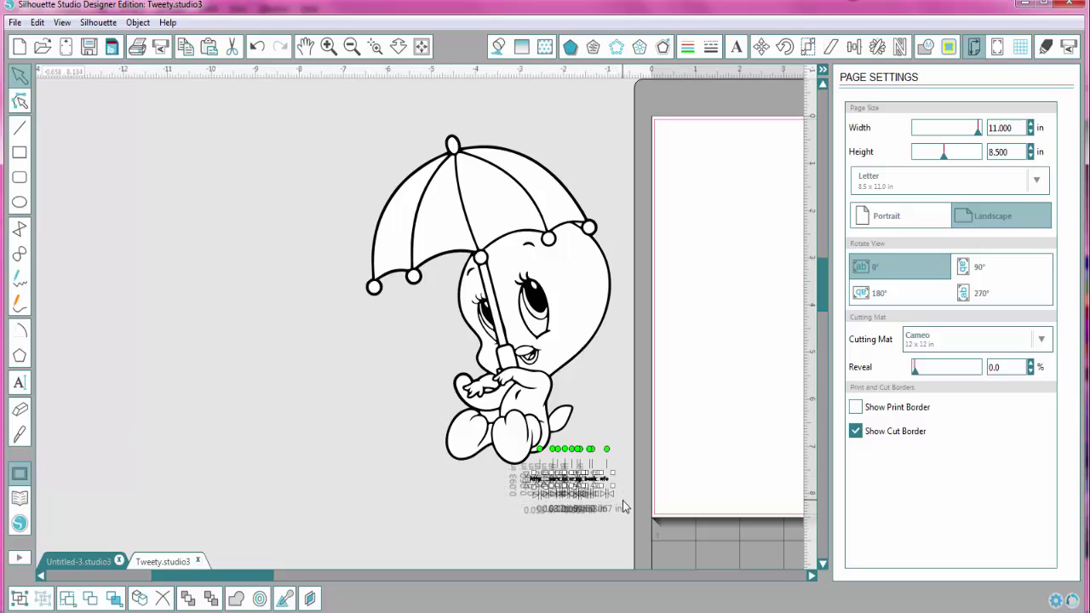
pyautogui.press('Delete')
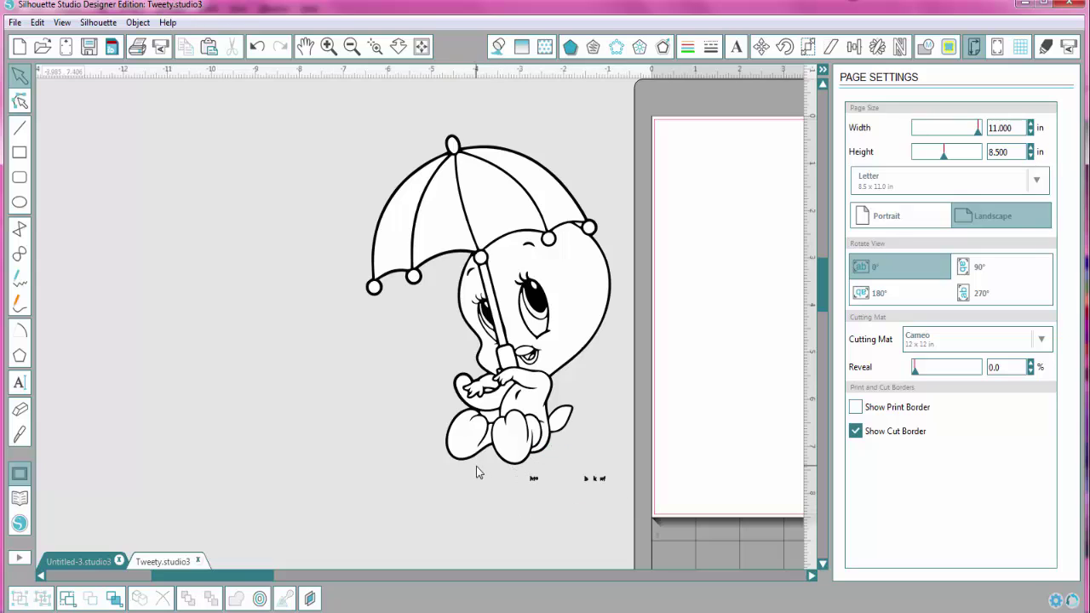
pyautogui.moveTo(479, 469); pyautogui.dragTo(633, 513)
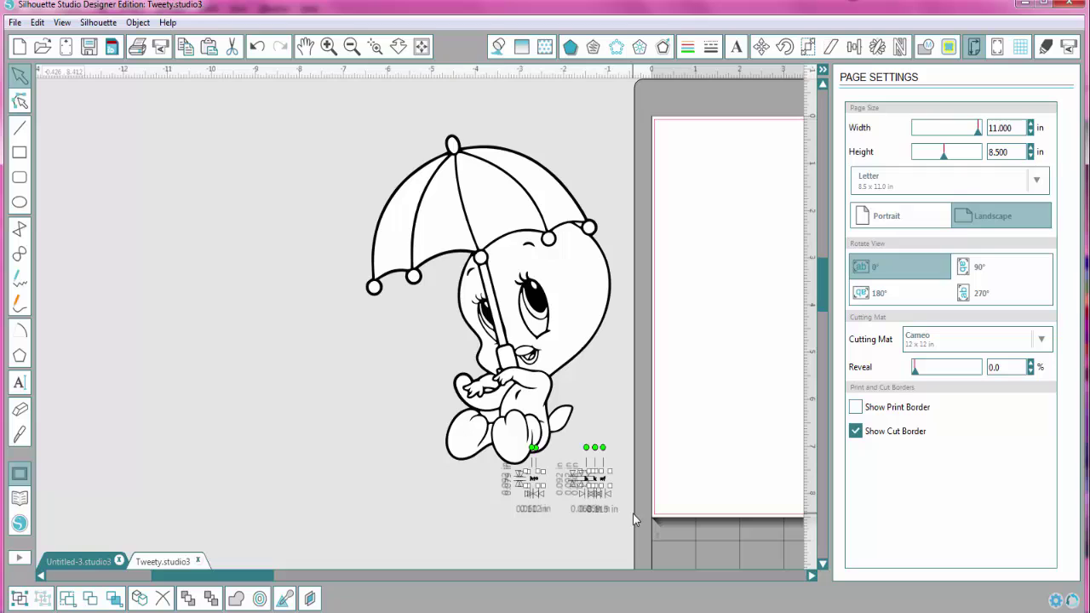
pyautogui.press('Delete')
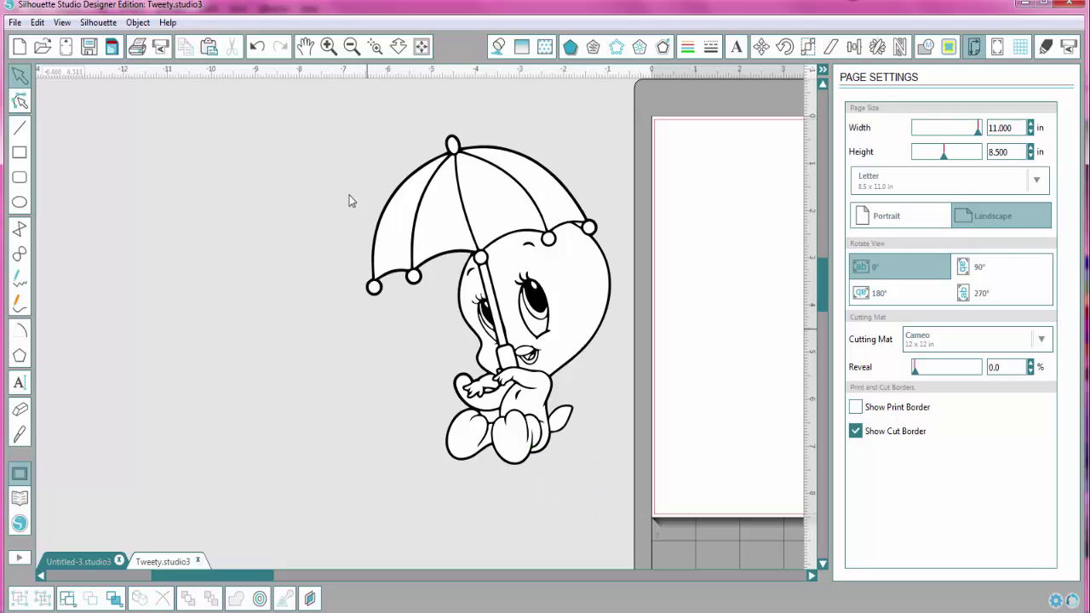
# Move the whole Tweety drawing onto the page.
pyautogui.moveTo(297, 117)
pyautogui.mouseDown()
pyautogui.moveTo(442, 270)
pyautogui.moveTo(628, 528)
pyautogui.mouseUp()
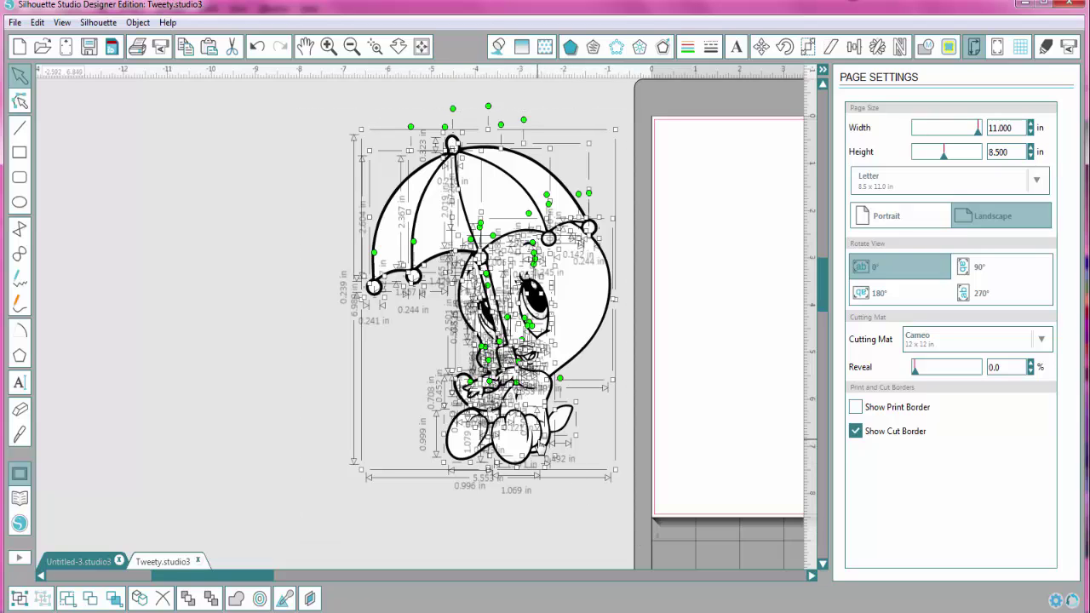
pyautogui.moveTo(541, 444); pyautogui.dragTo(778, 455)
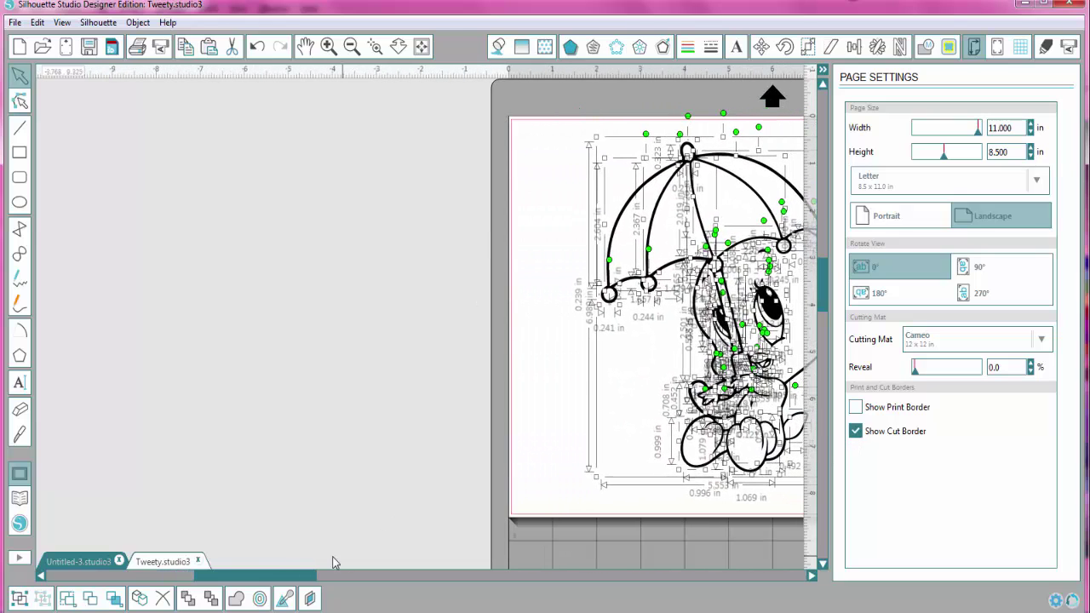
pyautogui.moveTo(303, 582); pyautogui.dragTo(393, 582)
# Fill the four umbrella canopy panels with the pink polka-dot pattern.
pyautogui.click(772, 376)
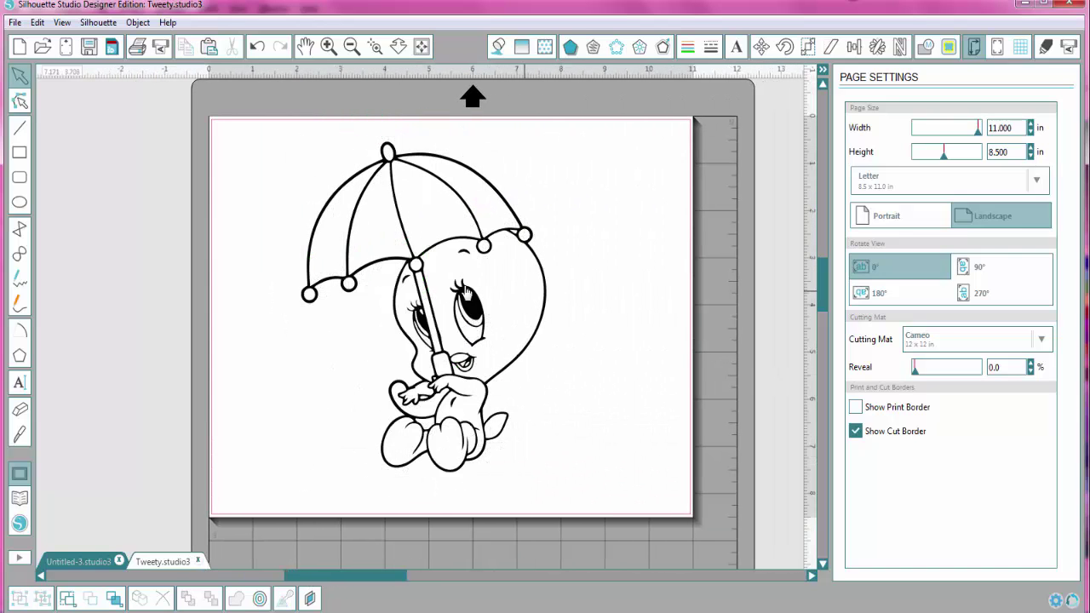
pyautogui.click(323, 250)
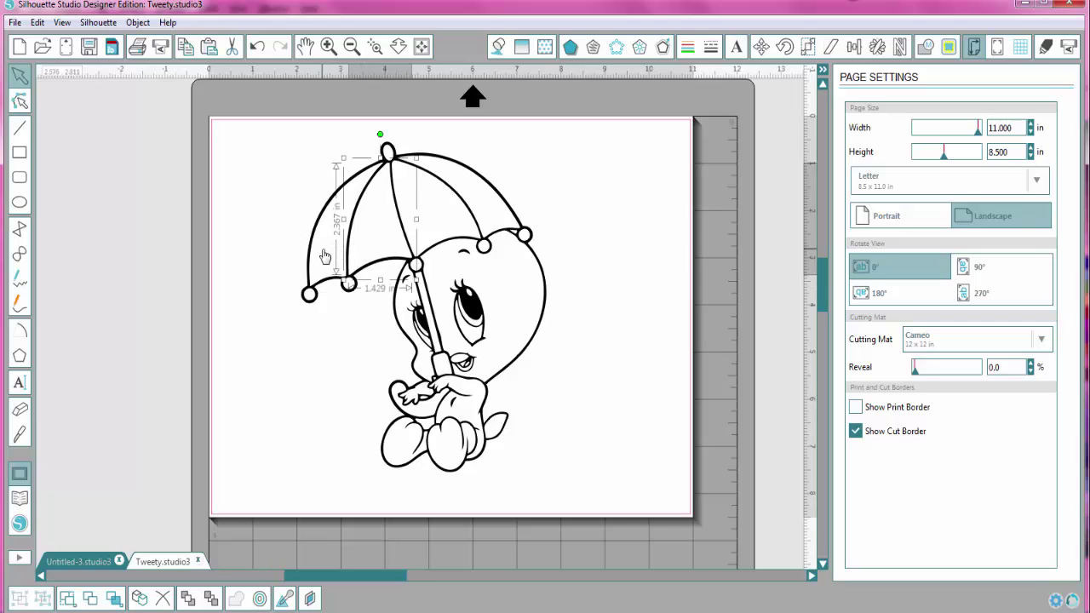
pyautogui.keyDown('shift'); pyautogui.click(325, 256); pyautogui.keyUp('shift')
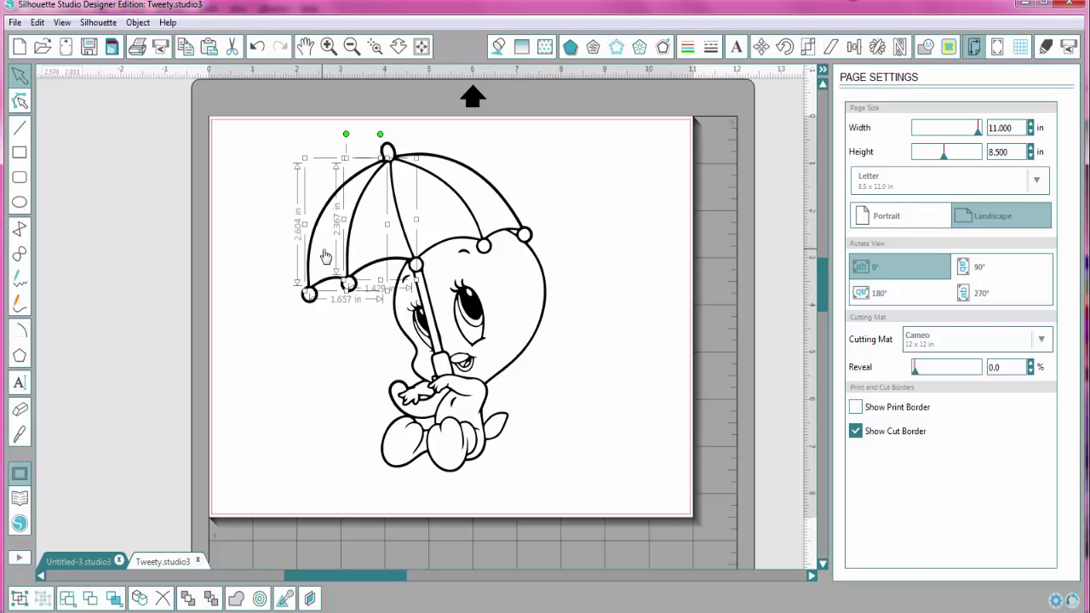
pyautogui.keyDown('shift'); pyautogui.click(444, 223); pyautogui.keyUp('shift')
pyautogui.keyDown('shift'); pyautogui.click(474, 196); pyautogui.keyUp('shift')
pyautogui.click(548, 50)
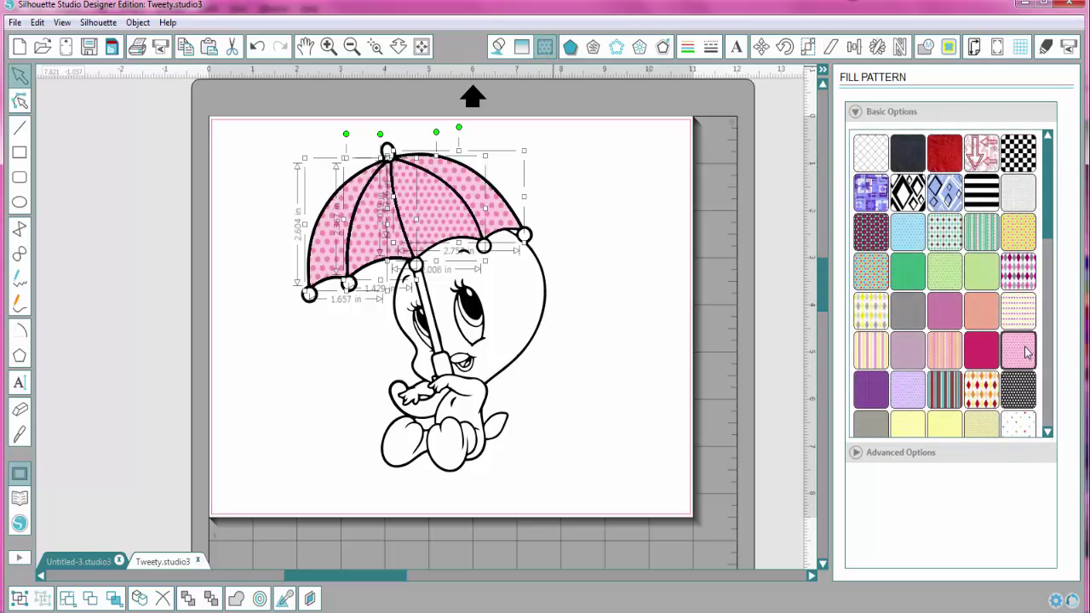
# Select the top knob and left-end knob of the umbrella.
pyautogui.click(744, 390)
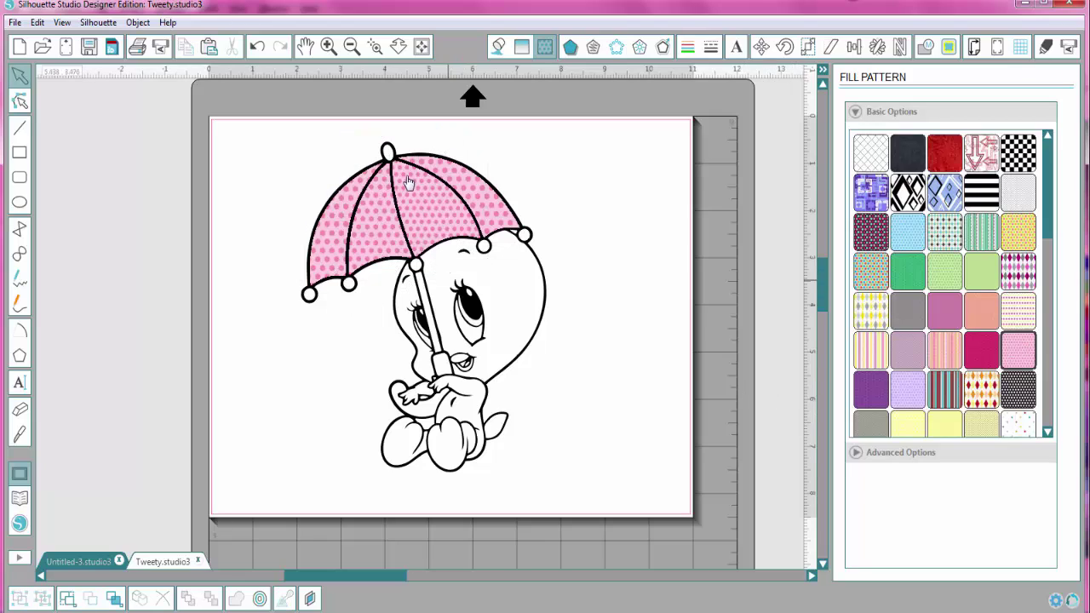
pyautogui.click(389, 157)
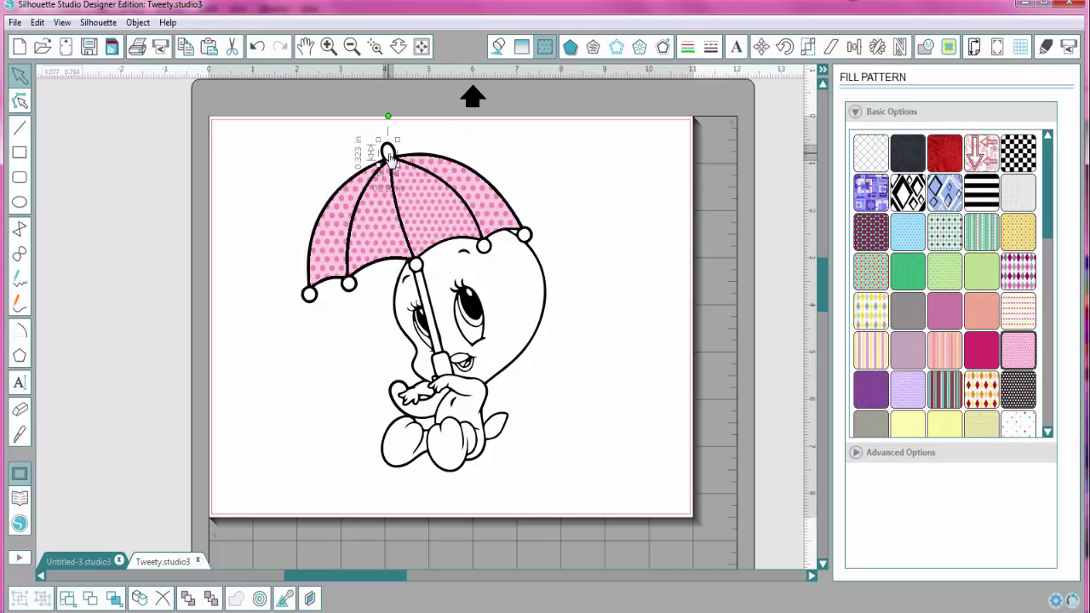
pyautogui.keyDown('shift'); pyautogui.click(310, 298); pyautogui.keyUp('shift')
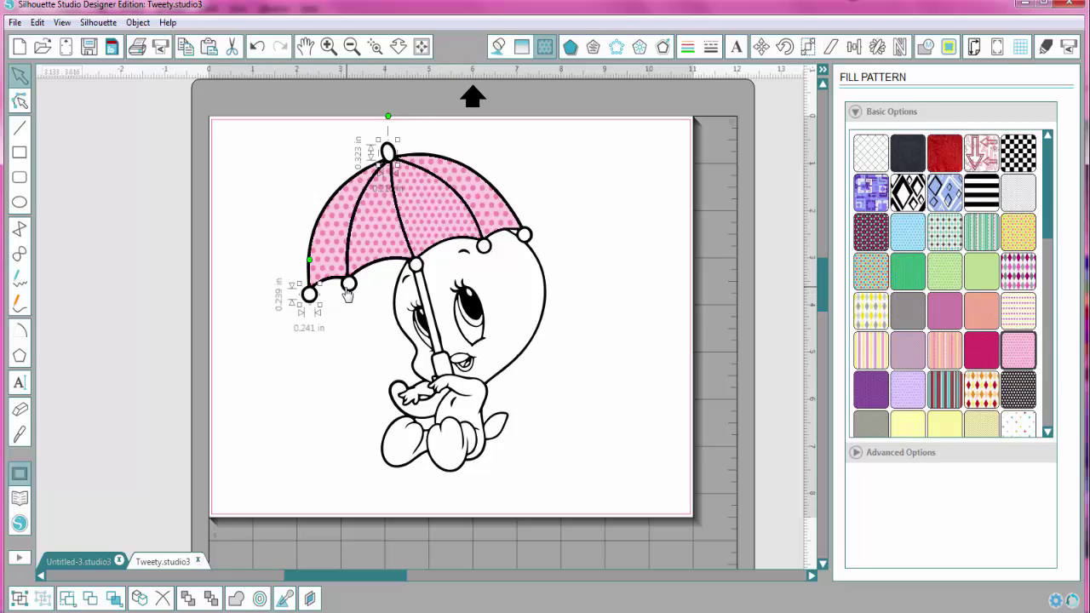
# Fill all umbrella knobs, the grip and Tweety's hands with magenta.
pyautogui.keyDown('shift'); pyautogui.click(347, 289); pyautogui.keyUp('shift')
pyautogui.keyDown('shift'); pyautogui.click(418, 273); pyautogui.keyUp('shift')
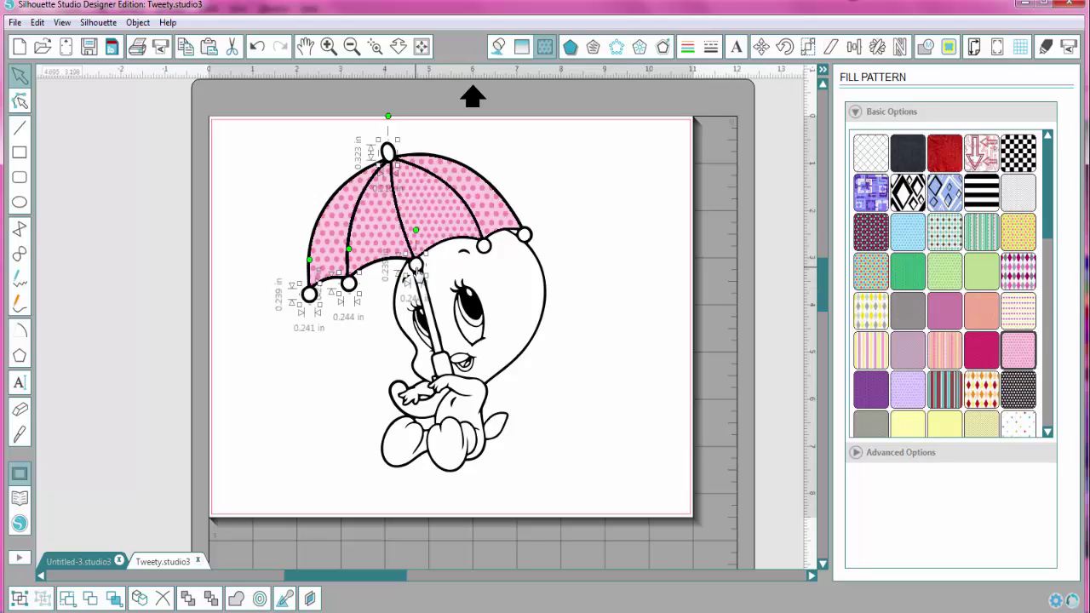
pyautogui.keyDown('shift'); pyautogui.click(482, 251); pyautogui.keyUp('shift')
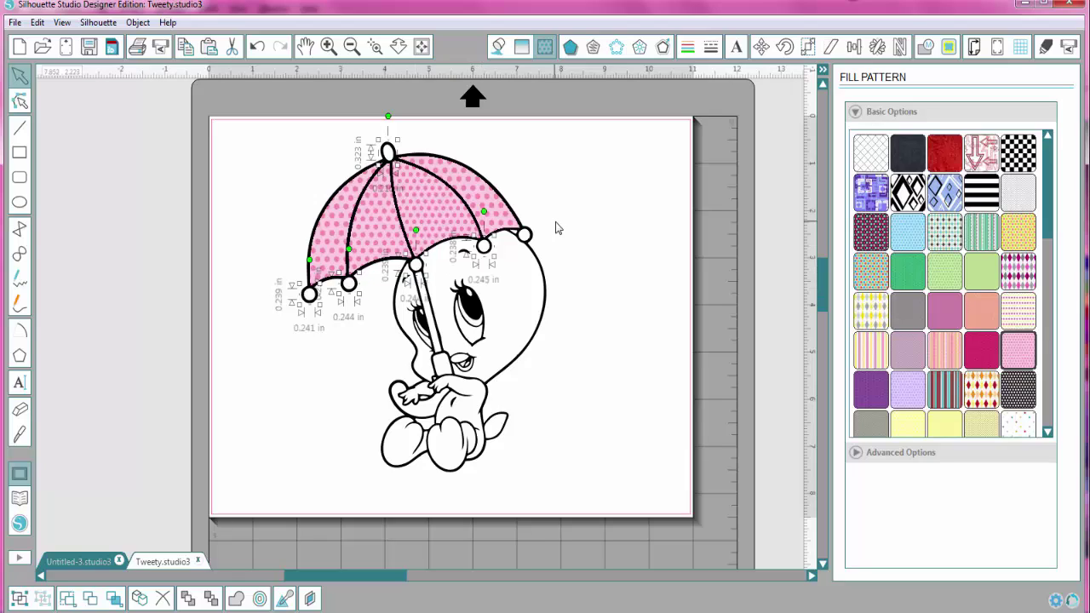
pyautogui.keyDown('shift'); pyautogui.click(528, 242); pyautogui.keyUp('shift')
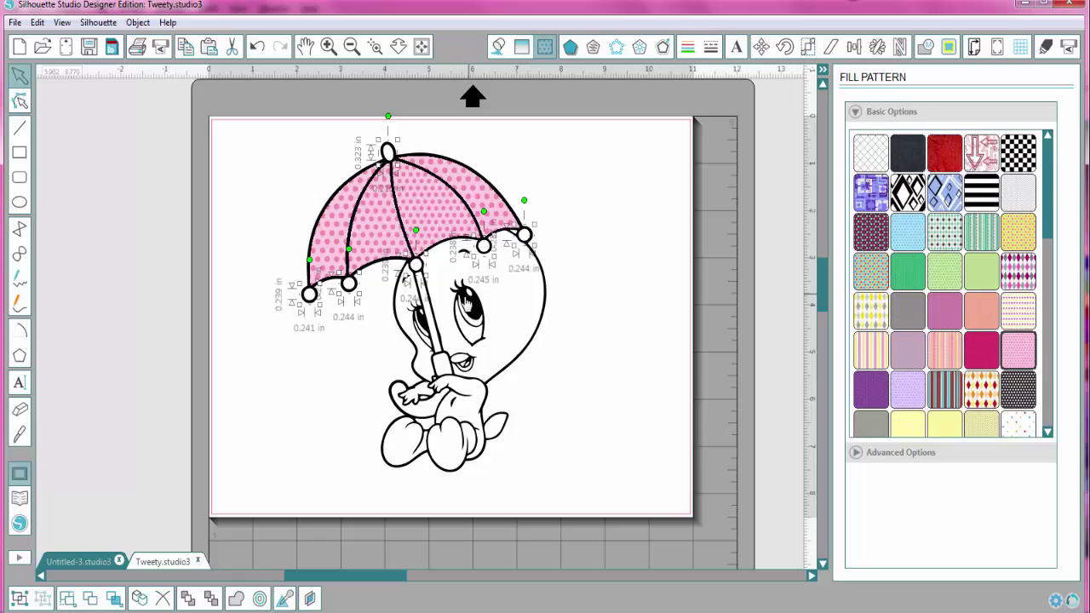
pyautogui.keyDown('shift'); pyautogui.click(443, 363); pyautogui.keyUp('shift')
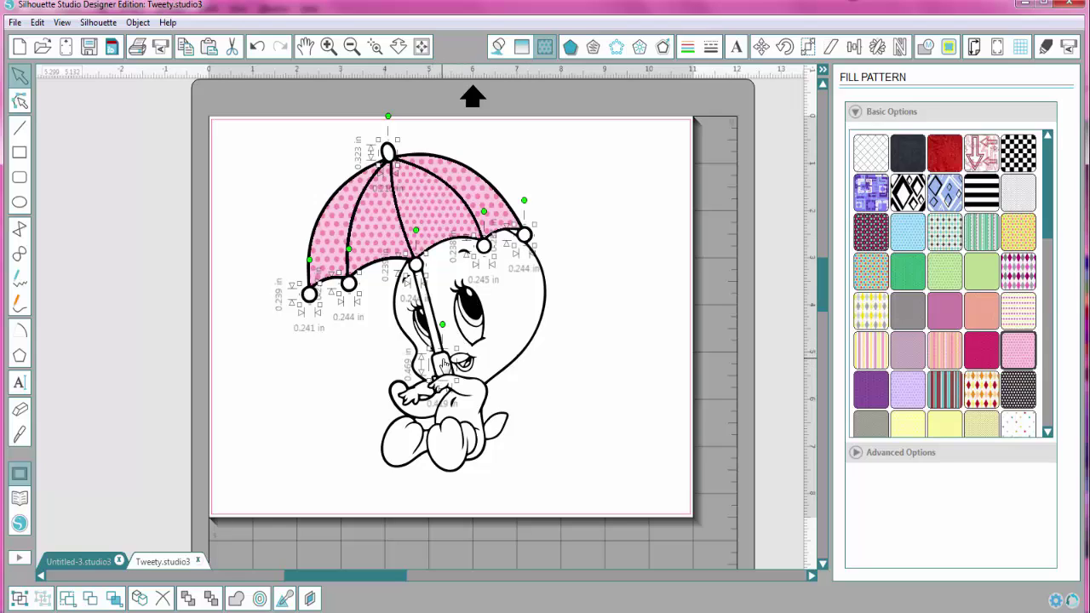
pyautogui.keyDown('shift'); pyautogui.click(425, 418); pyautogui.keyUp('shift')
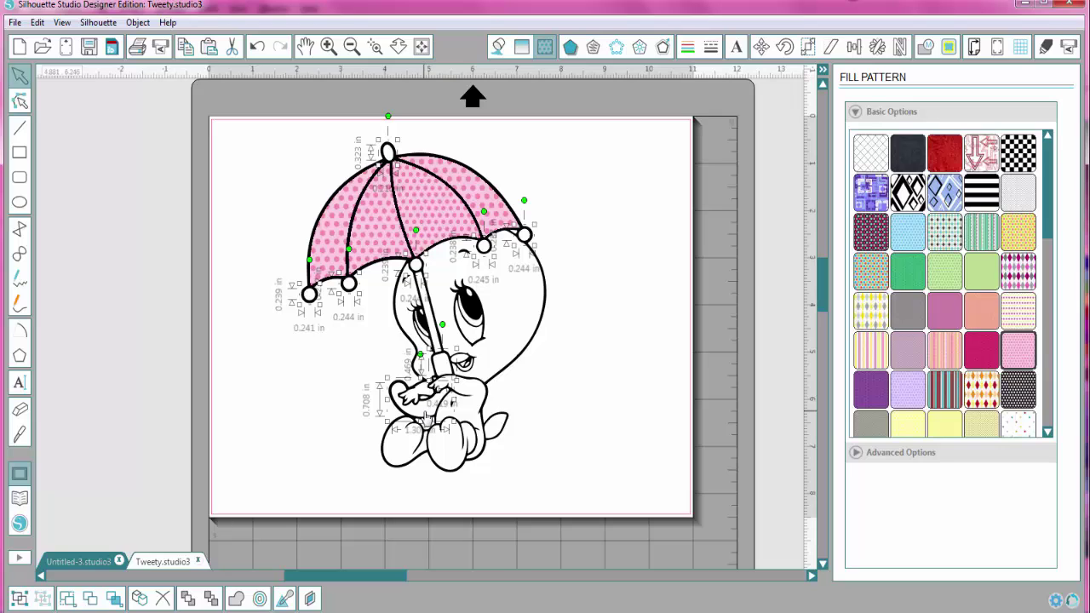
pyautogui.click(499, 48)
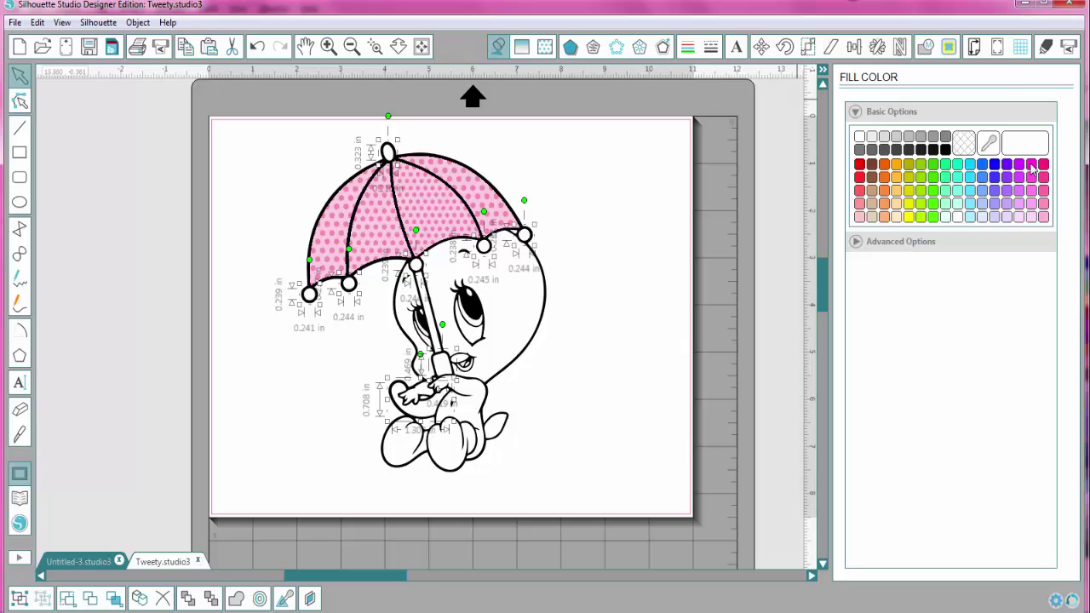
pyautogui.click(1031, 166)
# Give the umbrella stick a light fill colour.
pyautogui.click(742, 359)
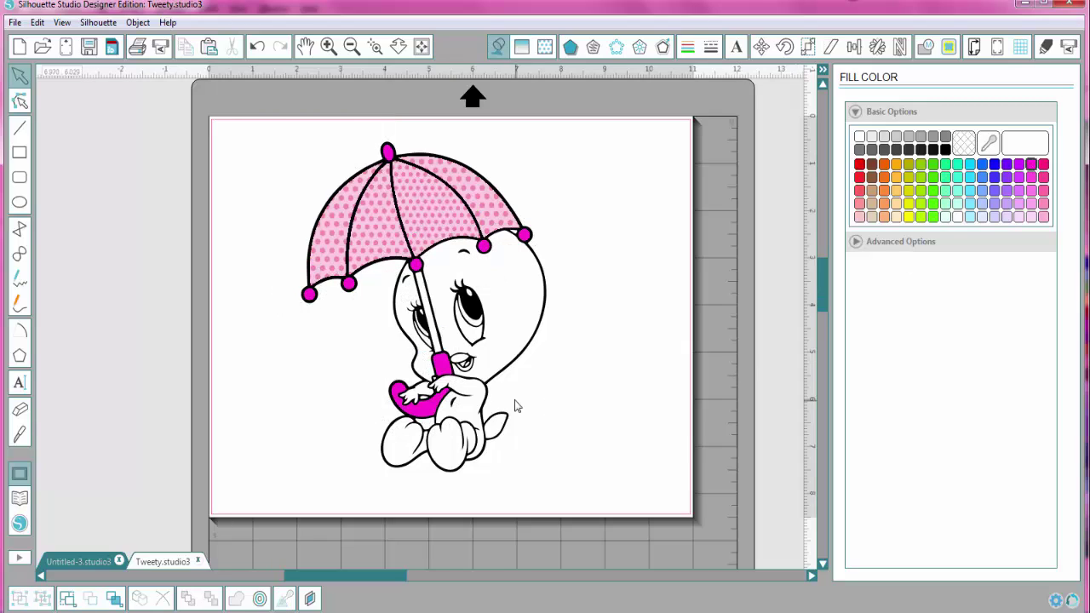
pyautogui.click(436, 343)
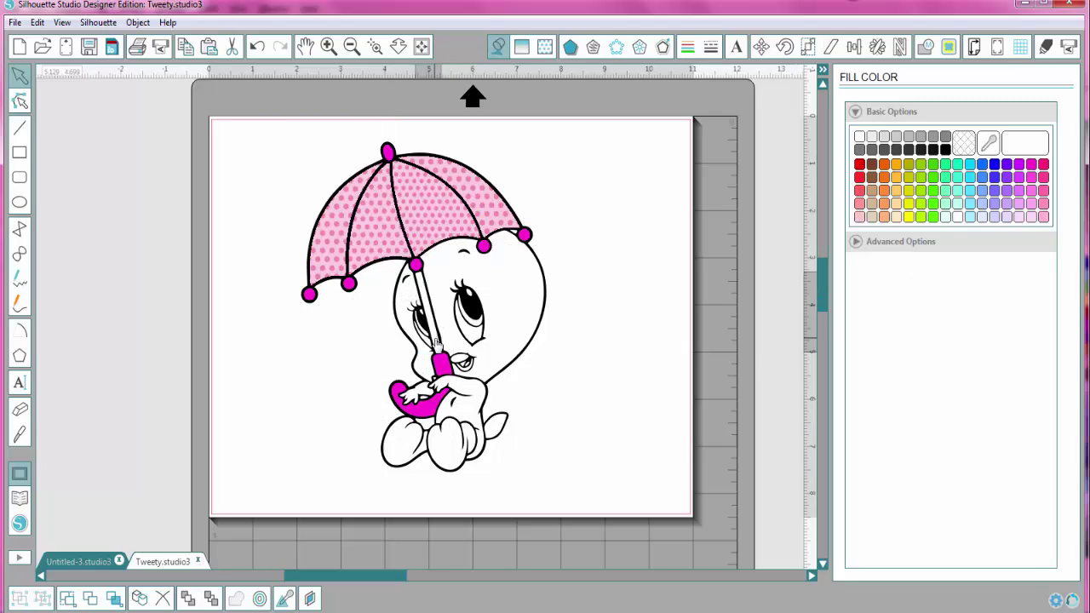
pyautogui.click(872, 138)
pyautogui.click(679, 337)
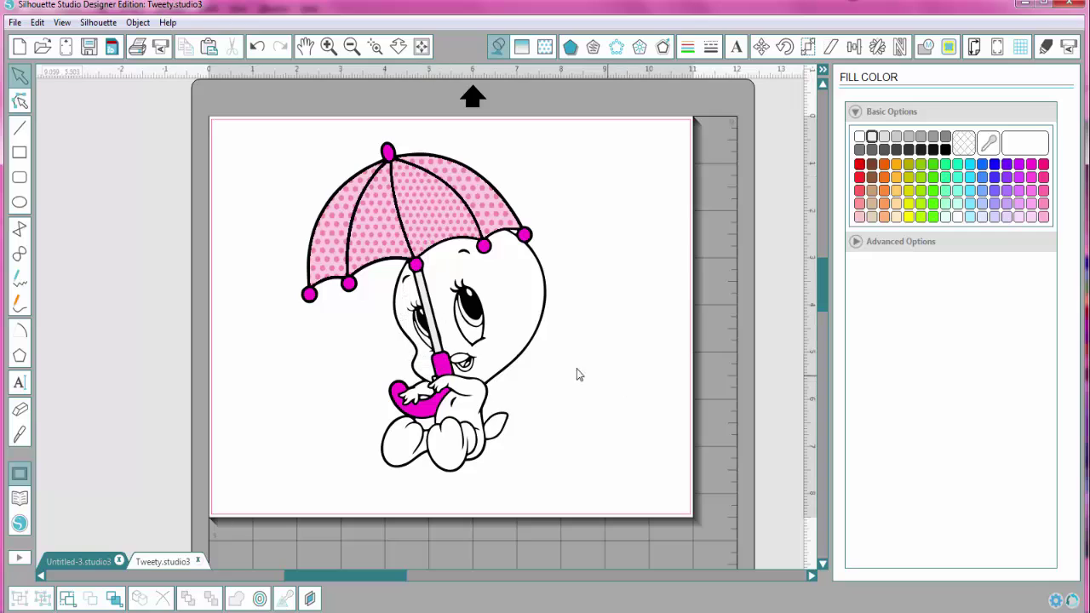
# Fill Tweety's head, body pieces, hand area and both feet with yellow.
pyautogui.click(522, 313)
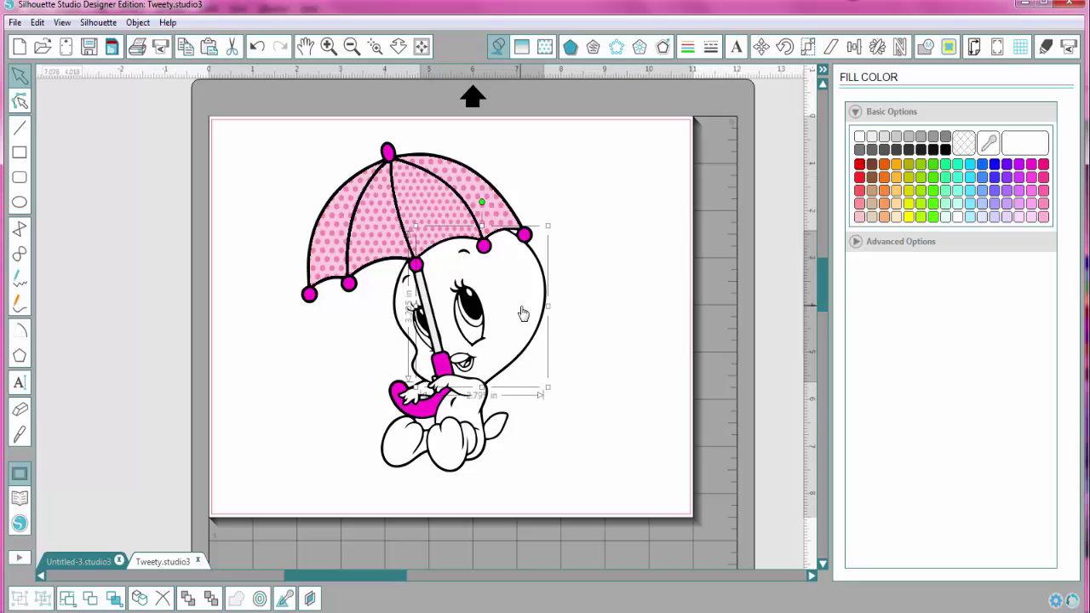
pyautogui.click(400, 308)
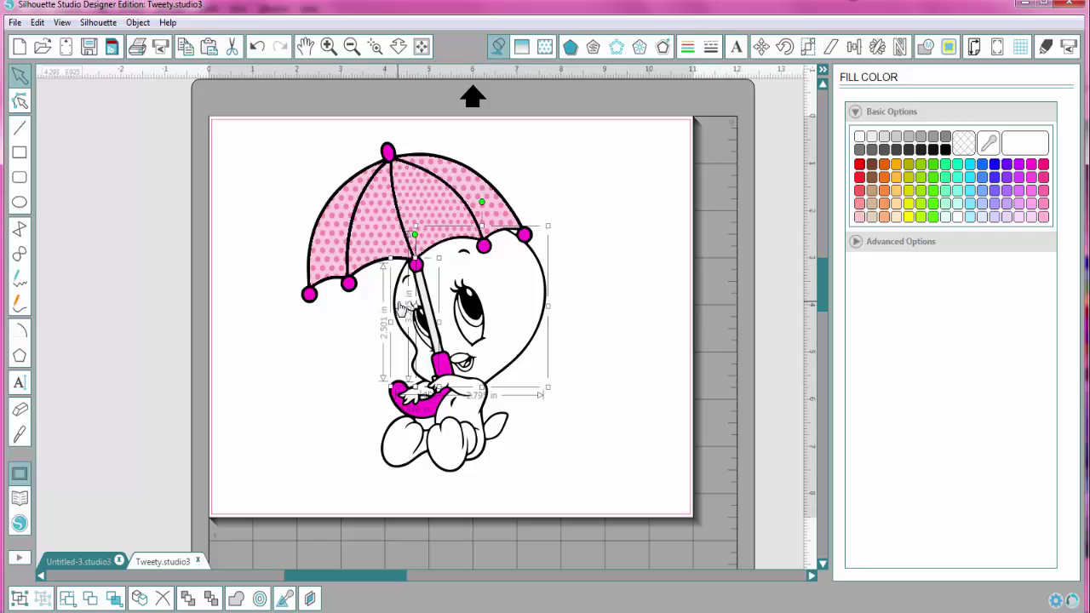
pyautogui.keyDown('shift'); pyautogui.click(465, 413); pyautogui.keyUp('shift')
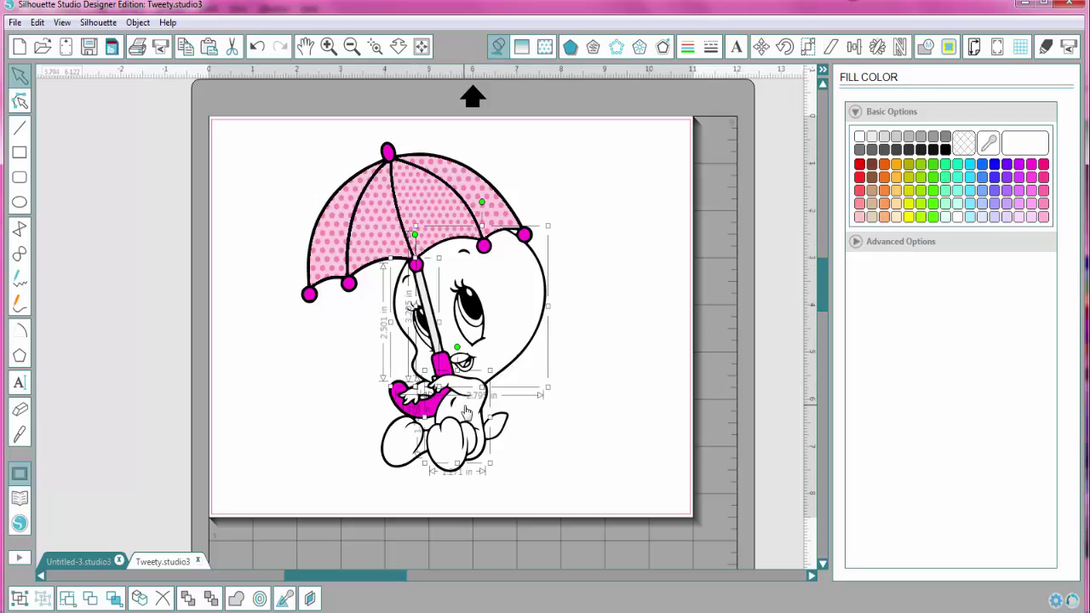
pyautogui.keyDown('shift'); pyautogui.click(413, 401); pyautogui.keyUp('shift')
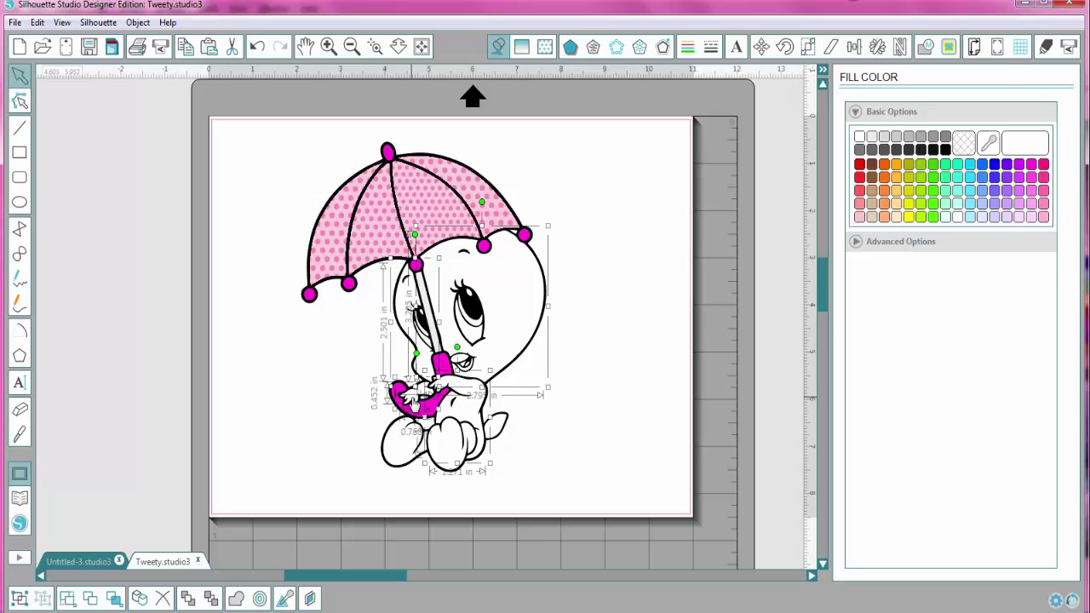
pyautogui.keyDown('shift'); pyautogui.click(498, 434); pyautogui.keyUp('shift')
pyautogui.keyDown('shift'); pyautogui.click(403, 455); pyautogui.keyUp('shift')
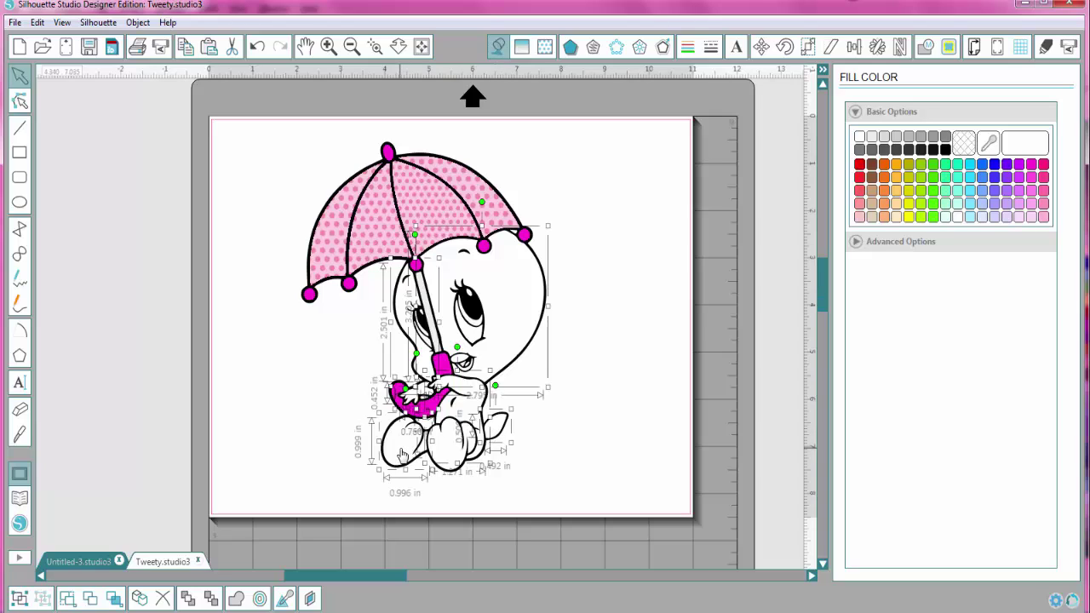
pyautogui.click(909, 217)
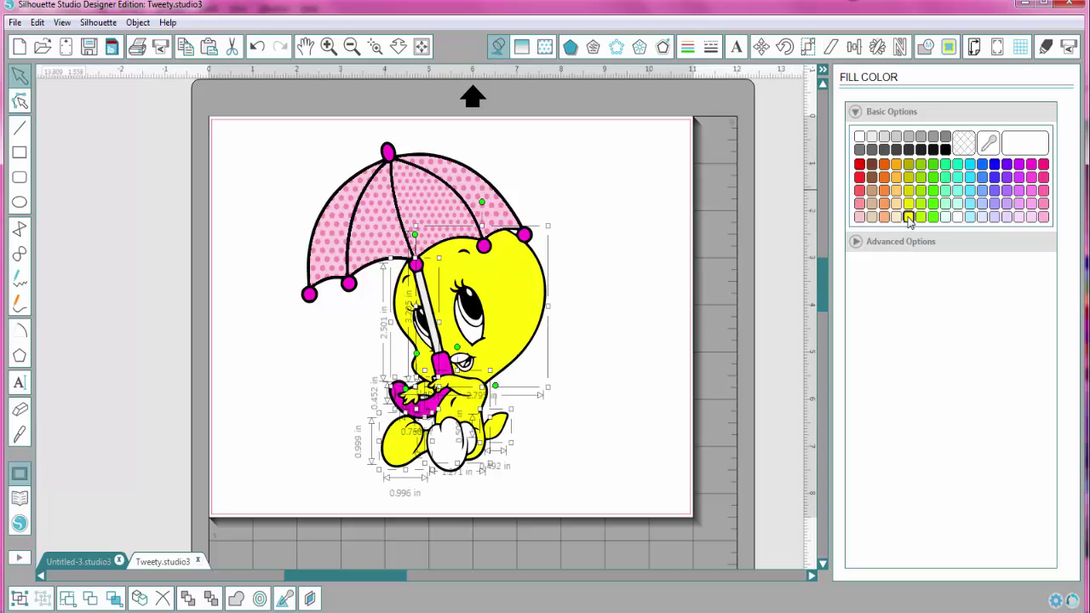
pyautogui.keyDown('shift'); pyautogui.click(451, 460); pyautogui.keyUp('shift')
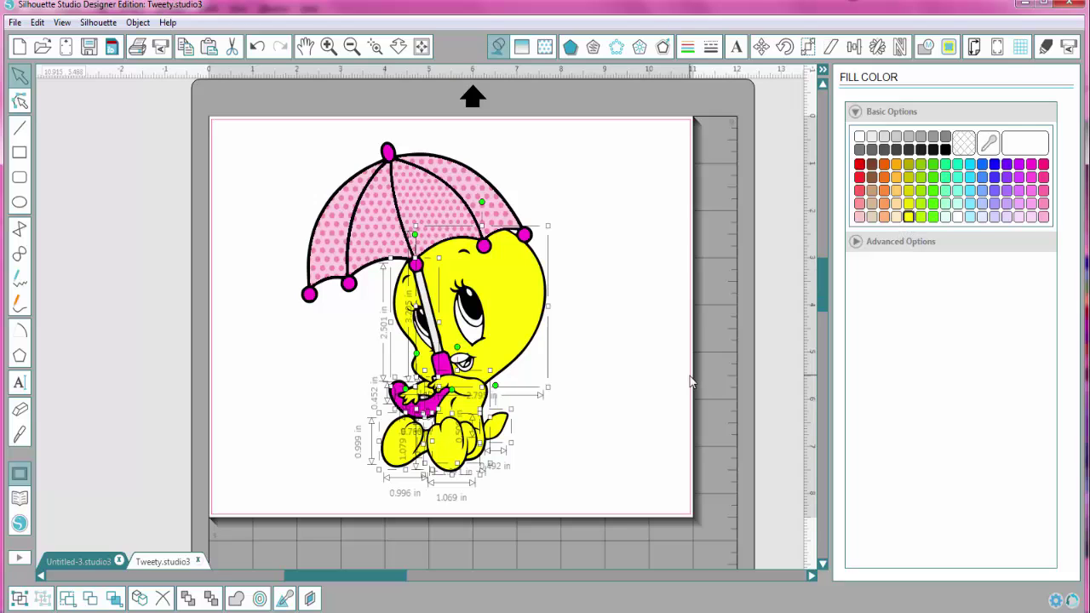
pyautogui.click(664, 395)
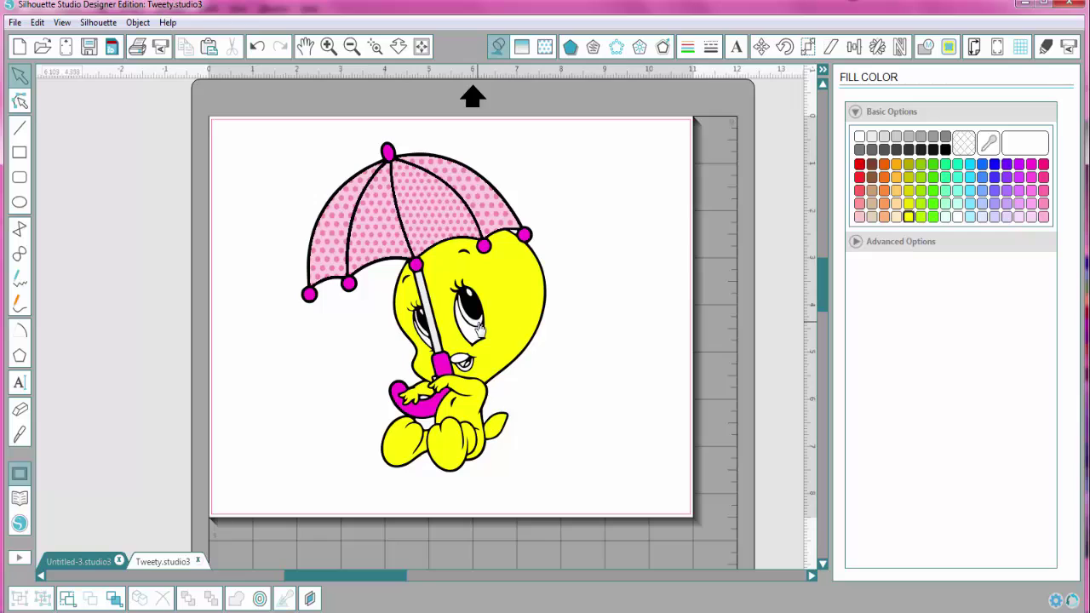
# Fill both of Tweety's eyes with cyan.
pyautogui.click(479, 327)
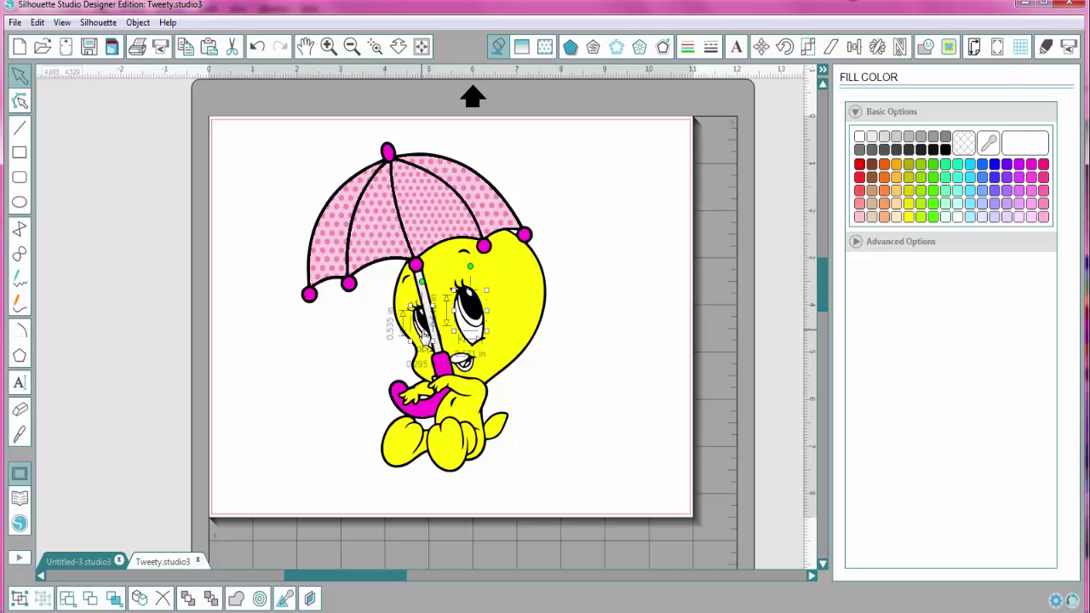
pyautogui.keyDown('shift'); pyautogui.click(423, 336); pyautogui.keyUp('shift')
pyautogui.click(968, 167)
pyautogui.click(687, 402)
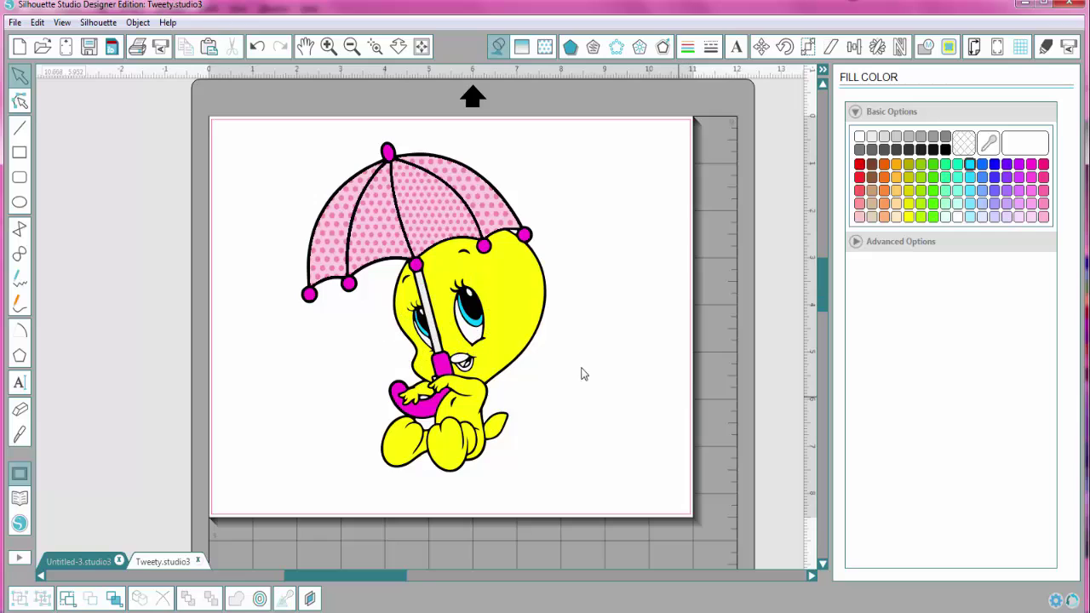
# Fill Tweety's beak with orange.
pyautogui.click(462, 363)
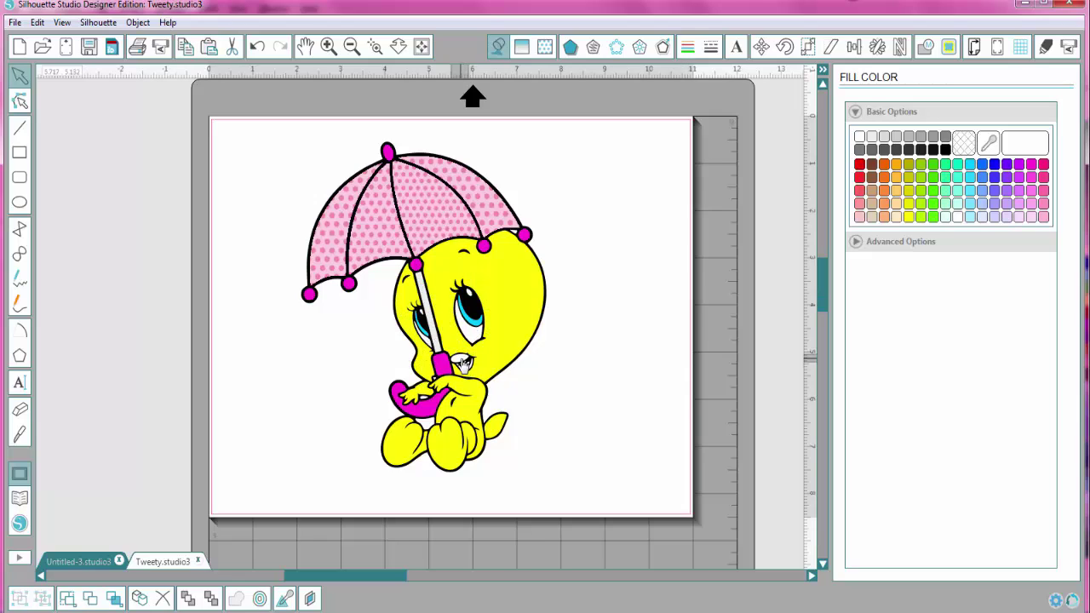
pyautogui.click(468, 375)
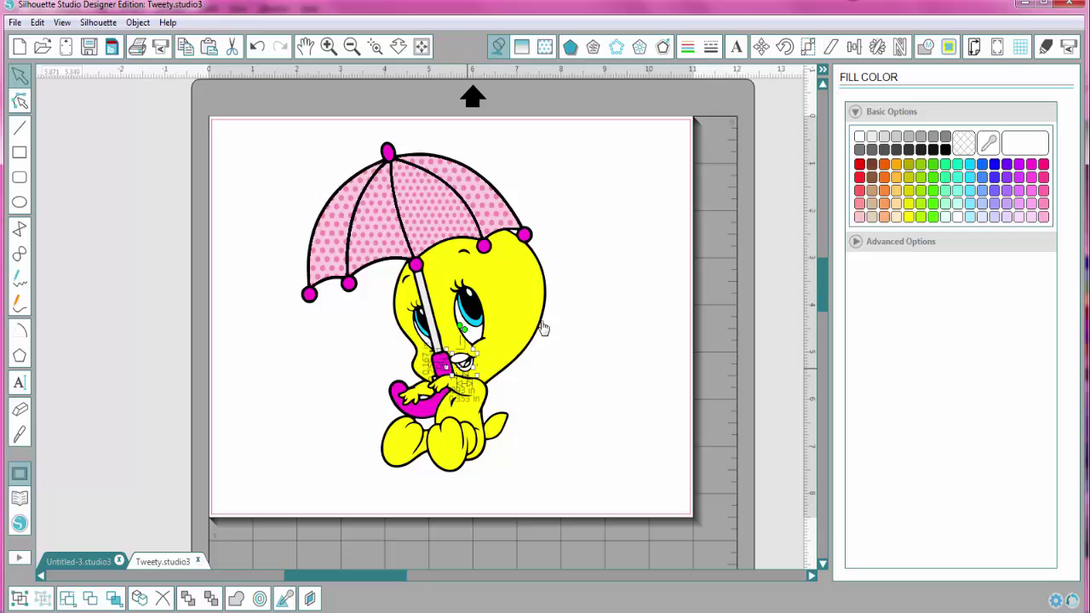
pyautogui.click(884, 165)
pyautogui.click(630, 392)
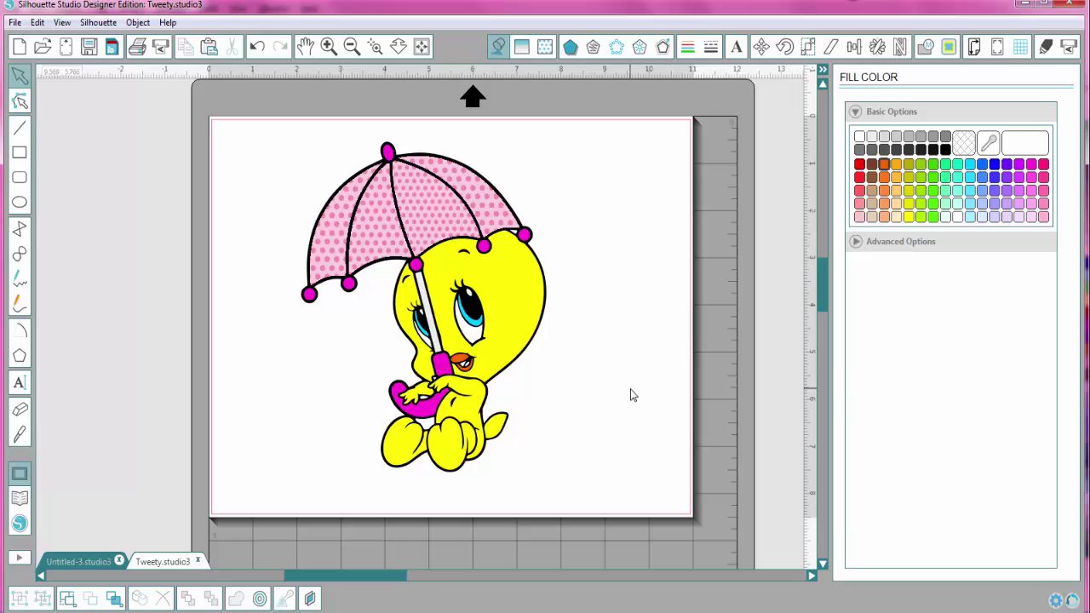
# Zoom in on Tweety's mouth, fill the mouth dark grey and the small inner shape red.
pyautogui.click(376, 46)
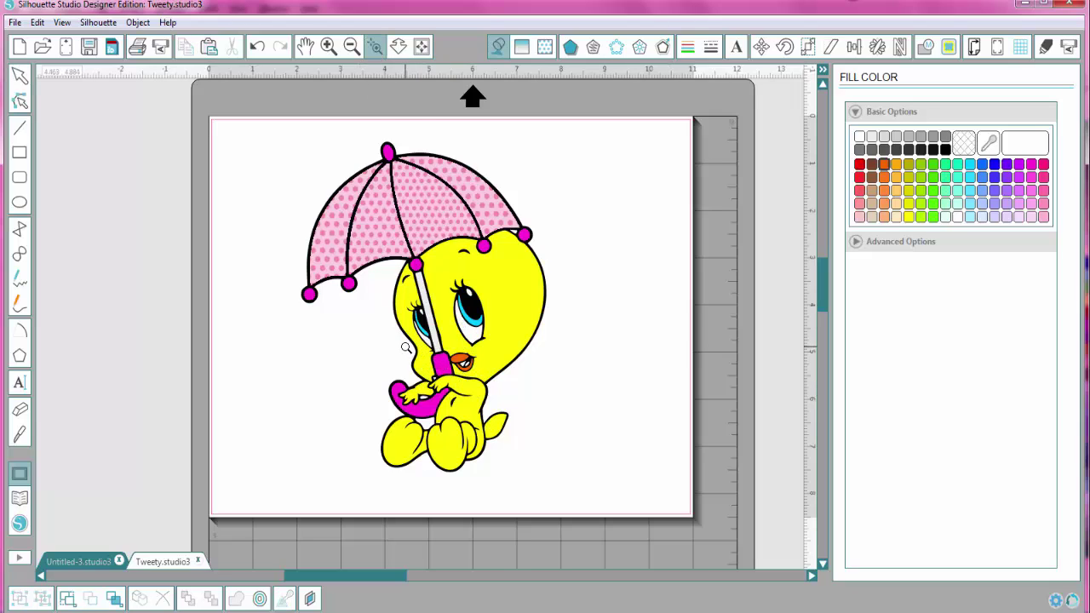
pyautogui.moveTo(405, 347); pyautogui.dragTo(517, 395)
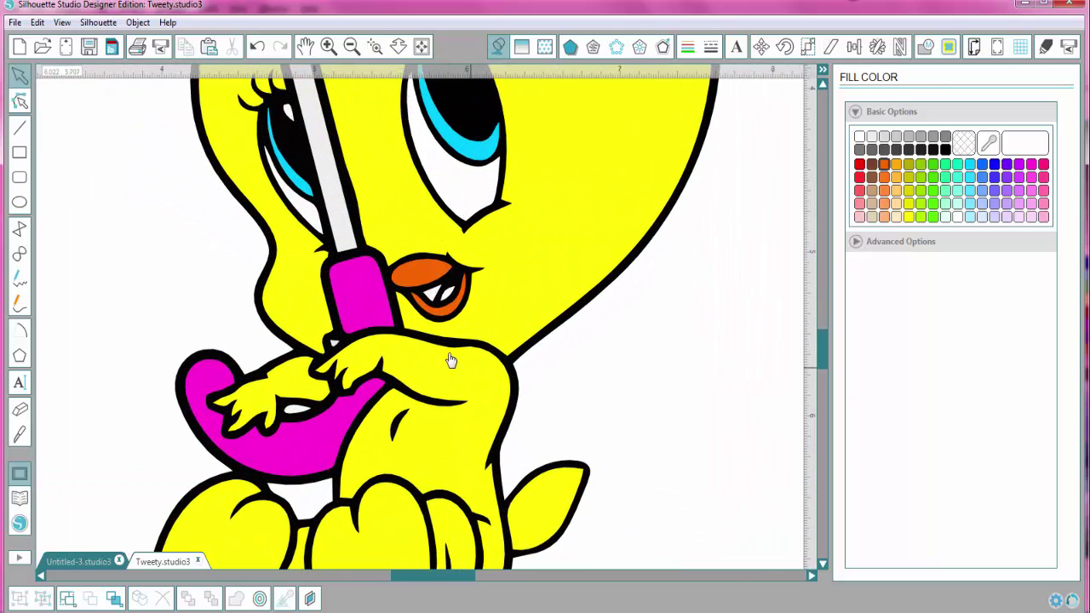
pyautogui.click(432, 300)
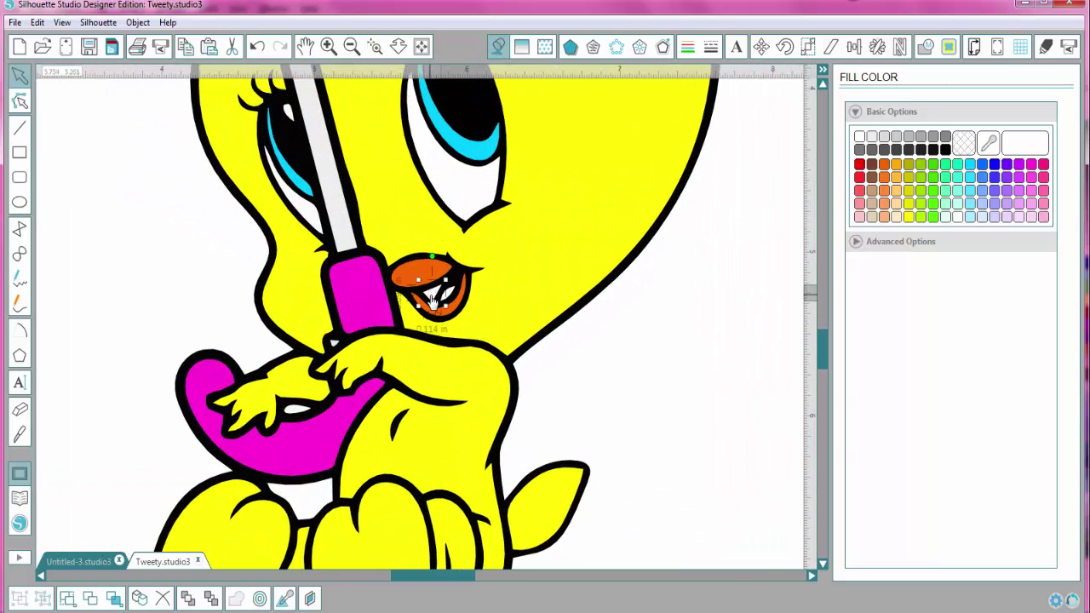
pyautogui.click(923, 150)
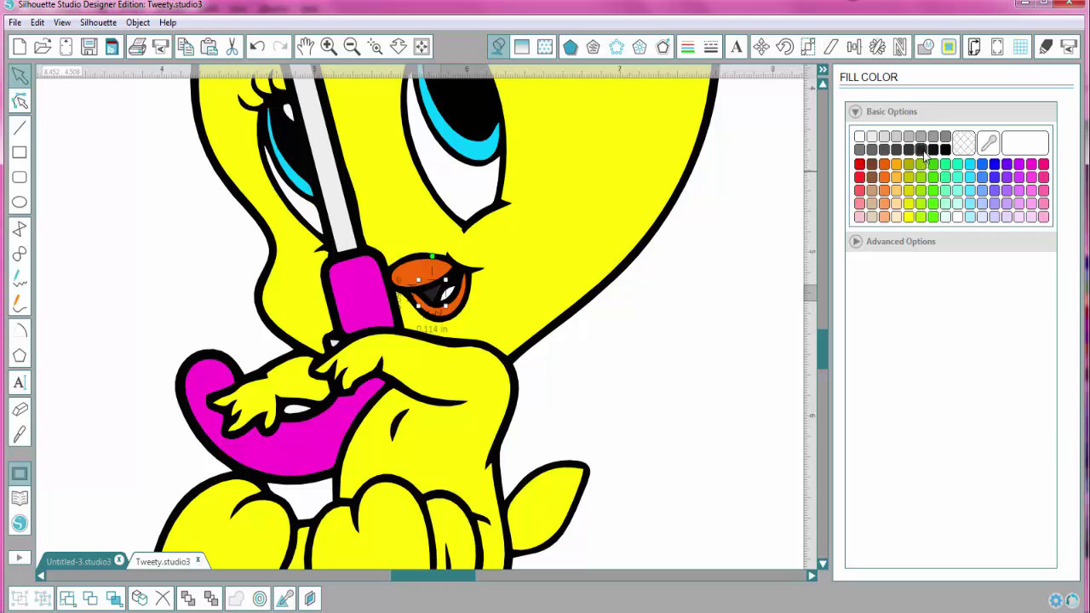
pyautogui.click(451, 296)
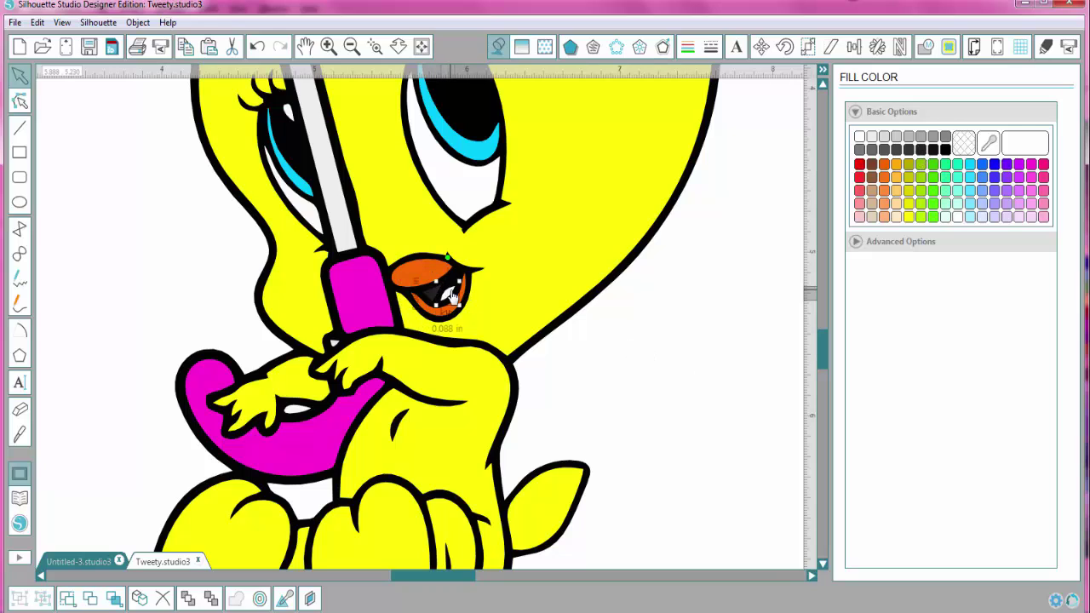
pyautogui.click(860, 166)
# With the whole page in view, fill a small piece on Tweety's lower body with white.
pyautogui.click(422, 47)
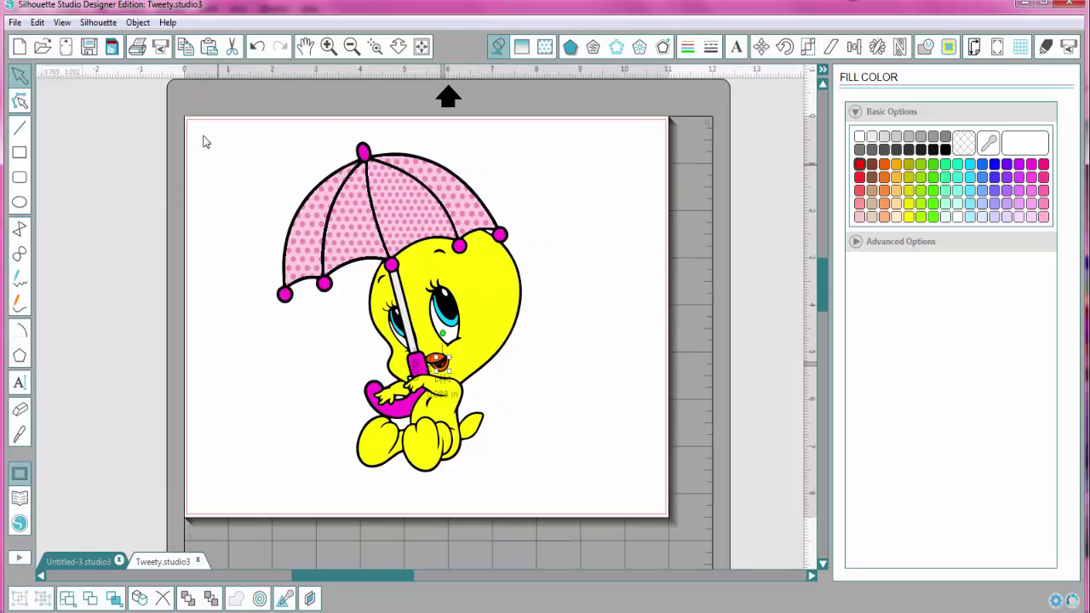
pyautogui.moveTo(195, 97); pyautogui.dragTo(333, 379)
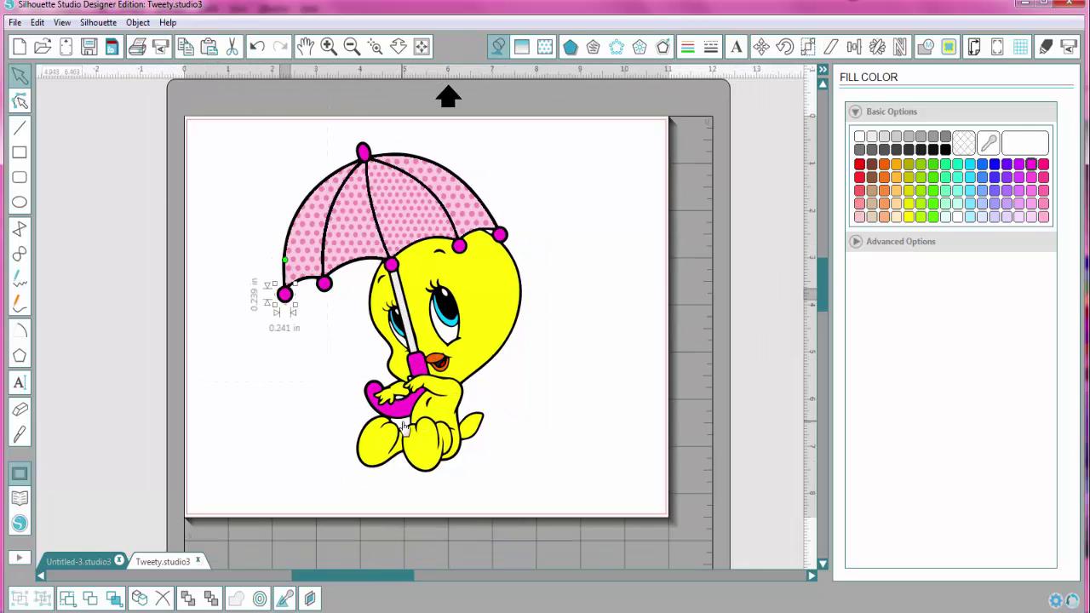
pyautogui.click(405, 429)
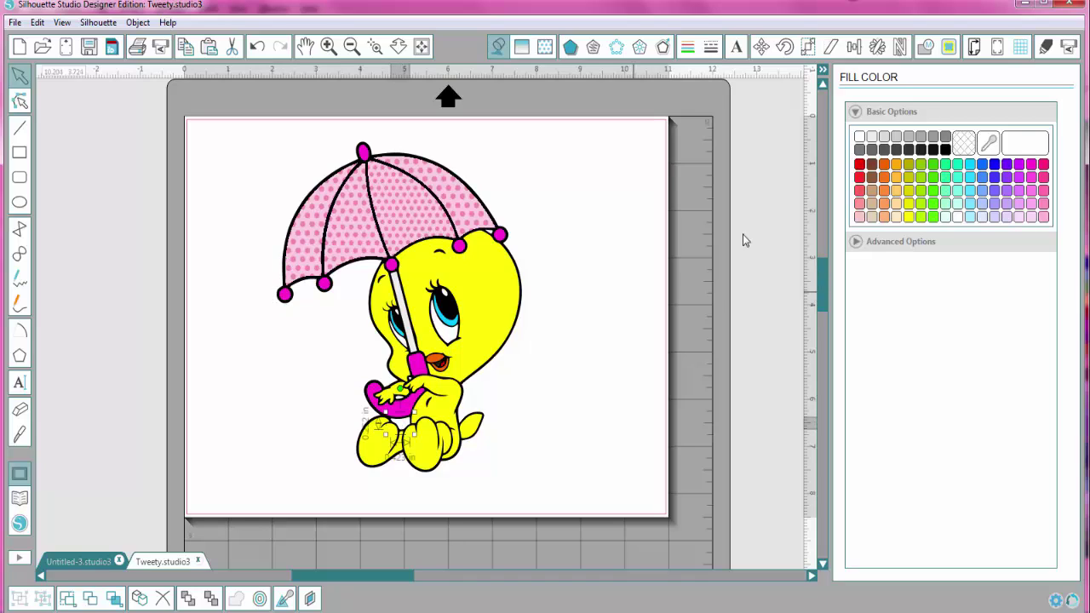
pyautogui.click(860, 138)
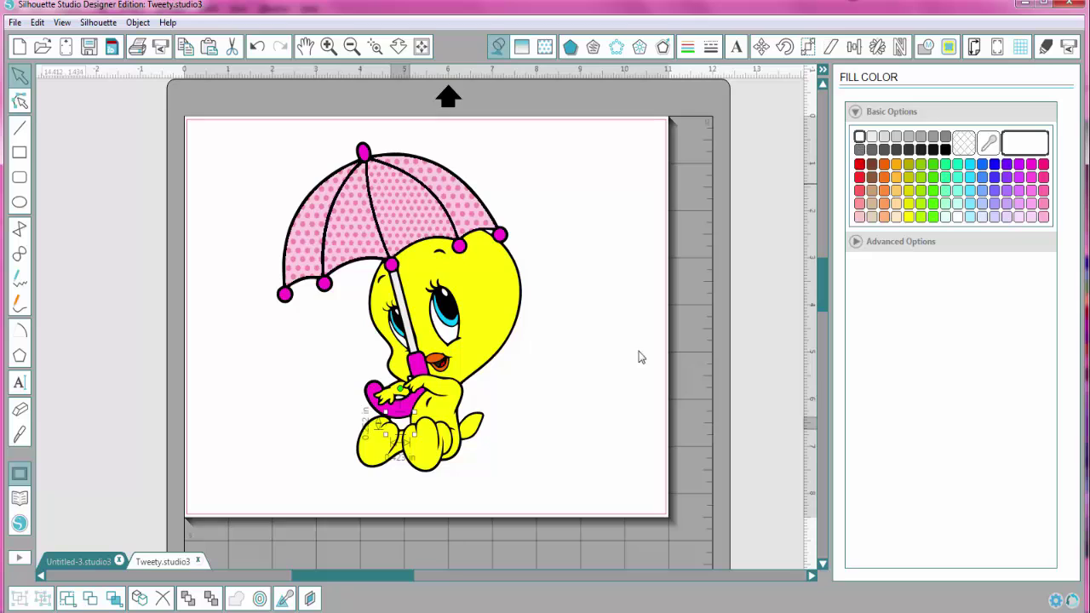
# Group all the Tweety pieces into one 5.554 x 6.990 in object.
pyautogui.click(596, 400)
pyautogui.moveTo(220, 104); pyautogui.dragTo(637, 522)
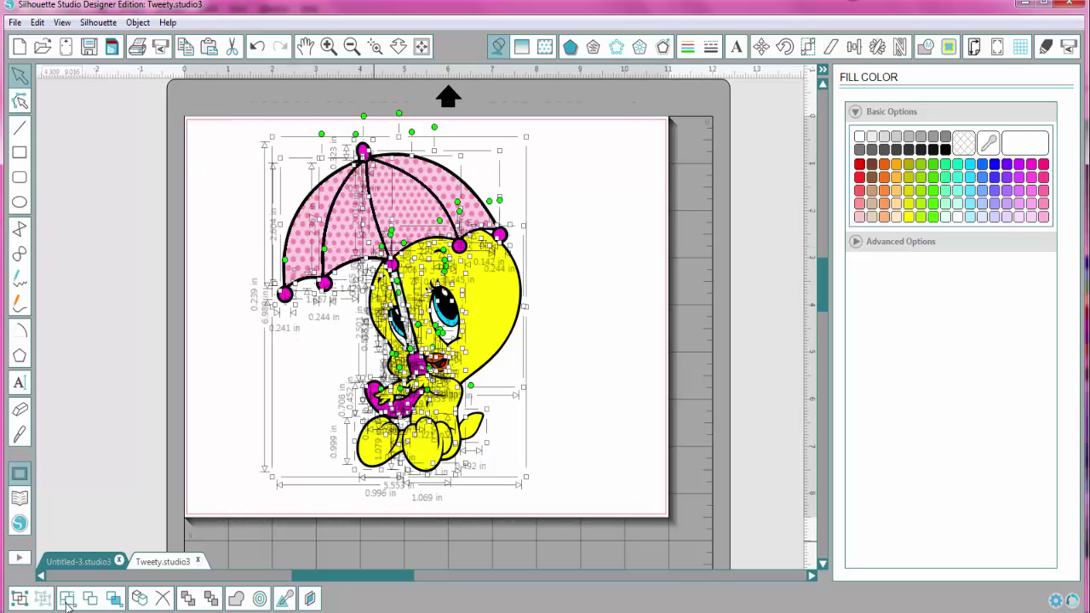
pyautogui.click(18, 599)
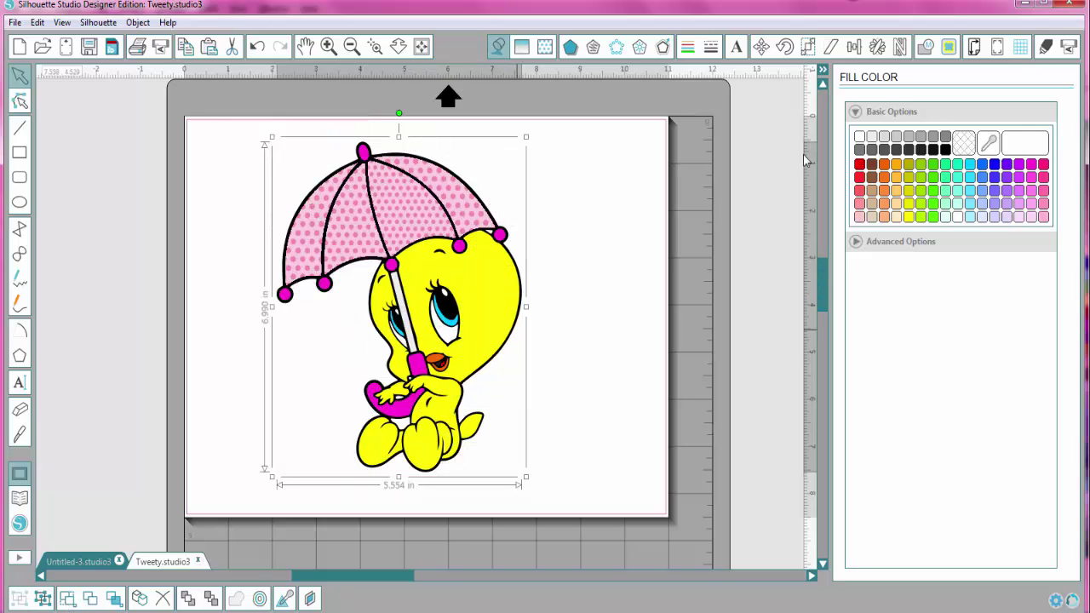
# Give the design the Cut Edge cut style, then ungroup and set a small body part to Cut.
pyautogui.click(1046, 48)
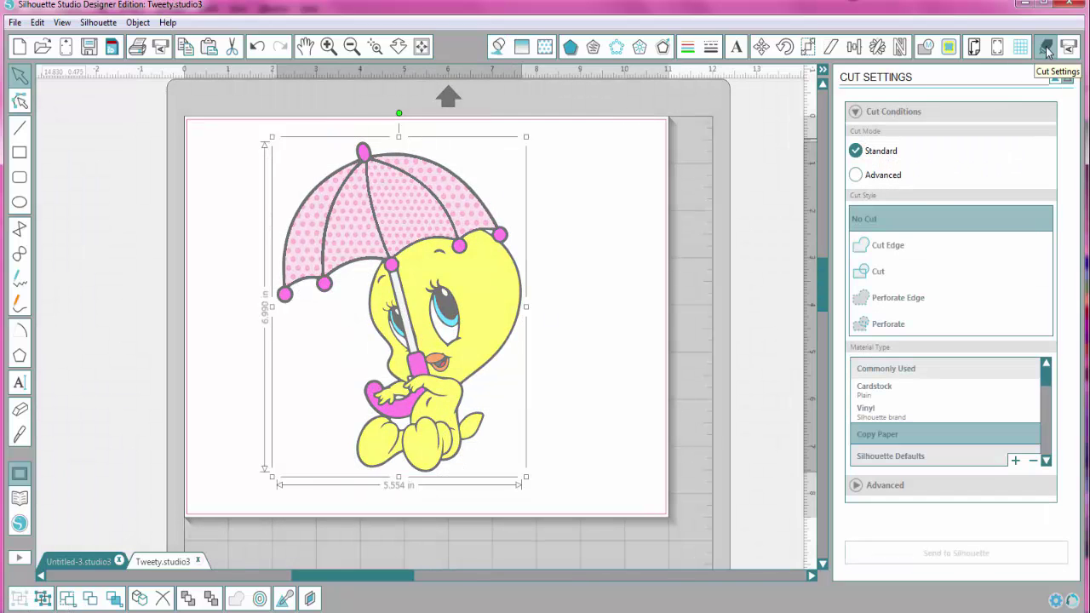
pyautogui.click(896, 247)
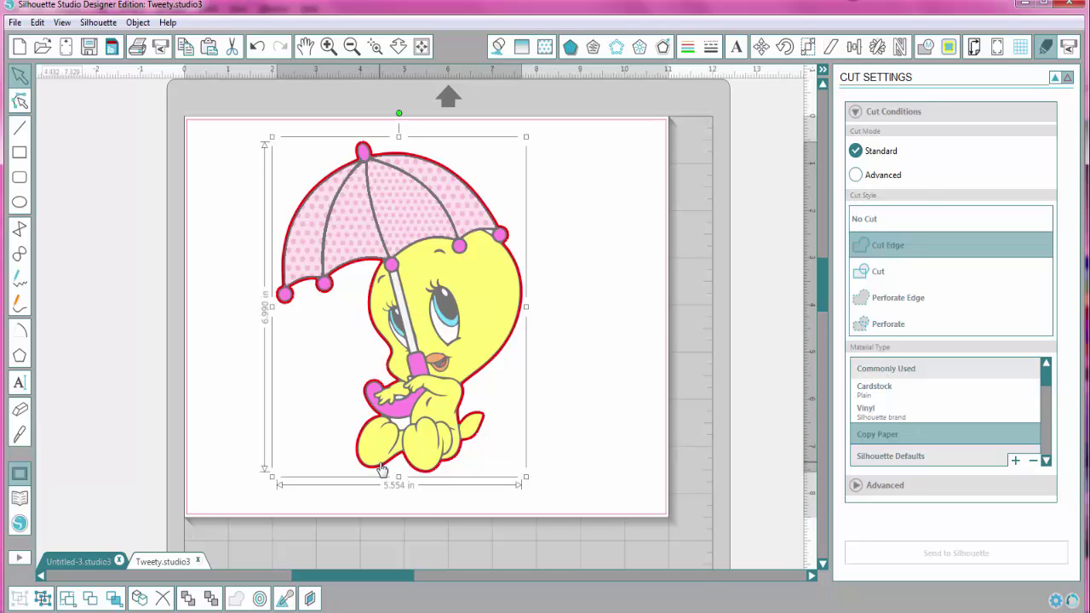
pyautogui.click(43, 600)
pyautogui.click(109, 482)
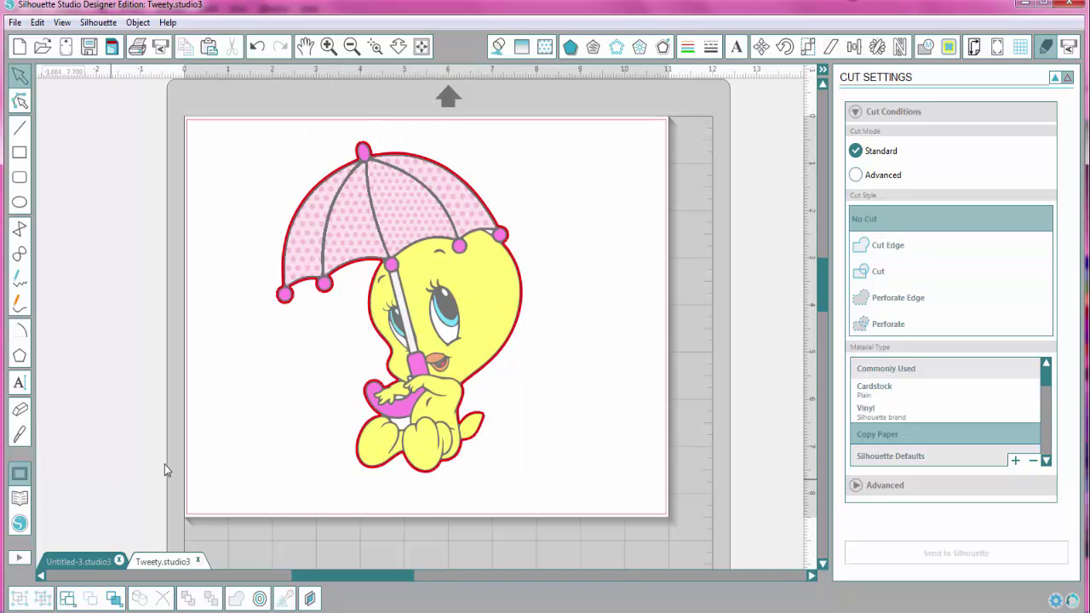
pyautogui.click(403, 430)
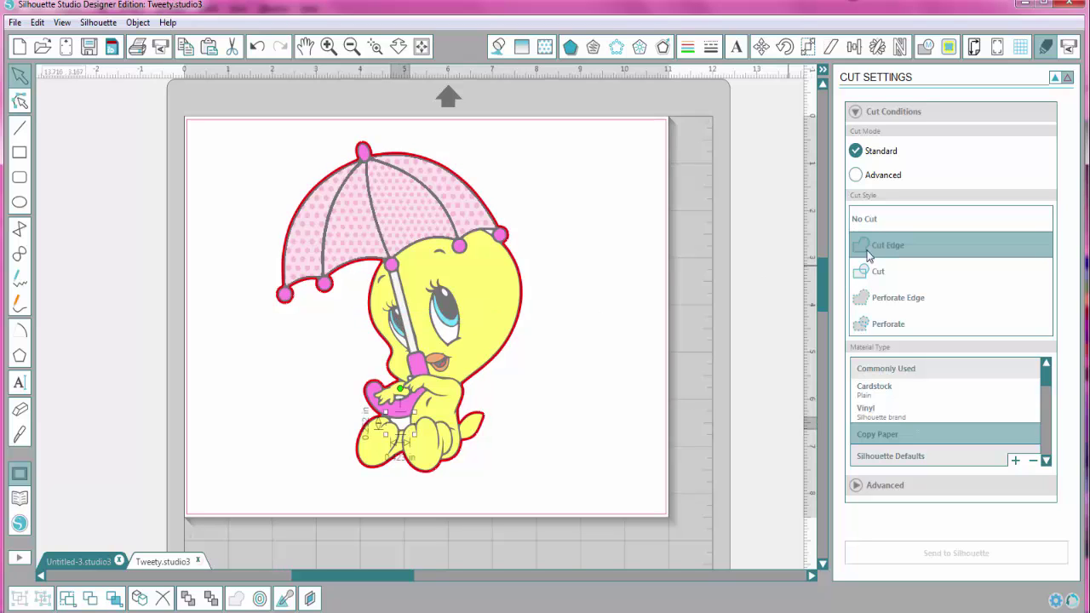
pyautogui.click(884, 271)
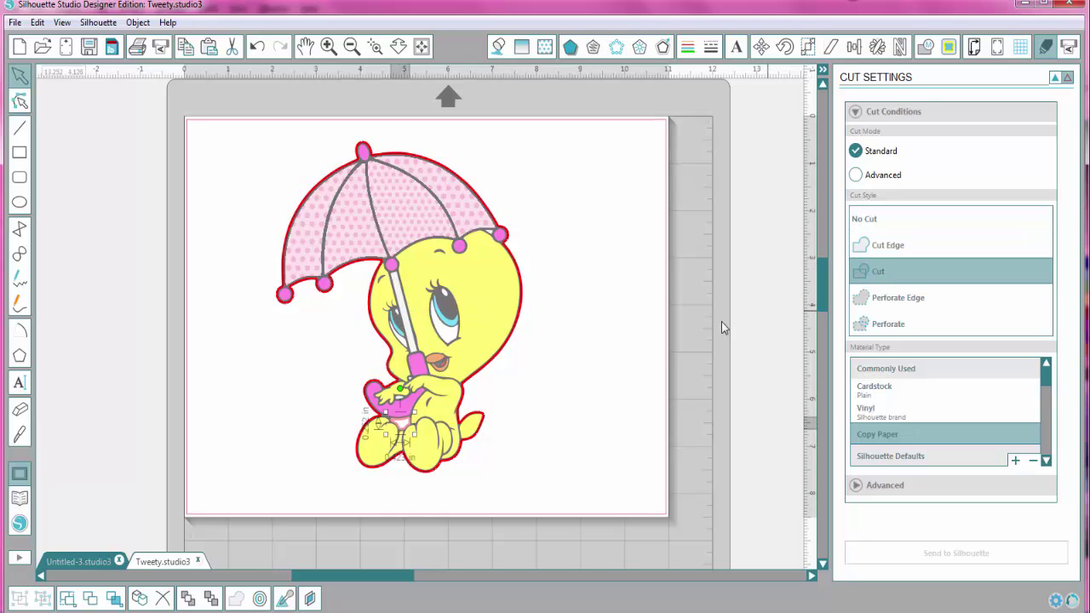
# Regroup all of Tweety's parts into one object.
pyautogui.click(630, 364)
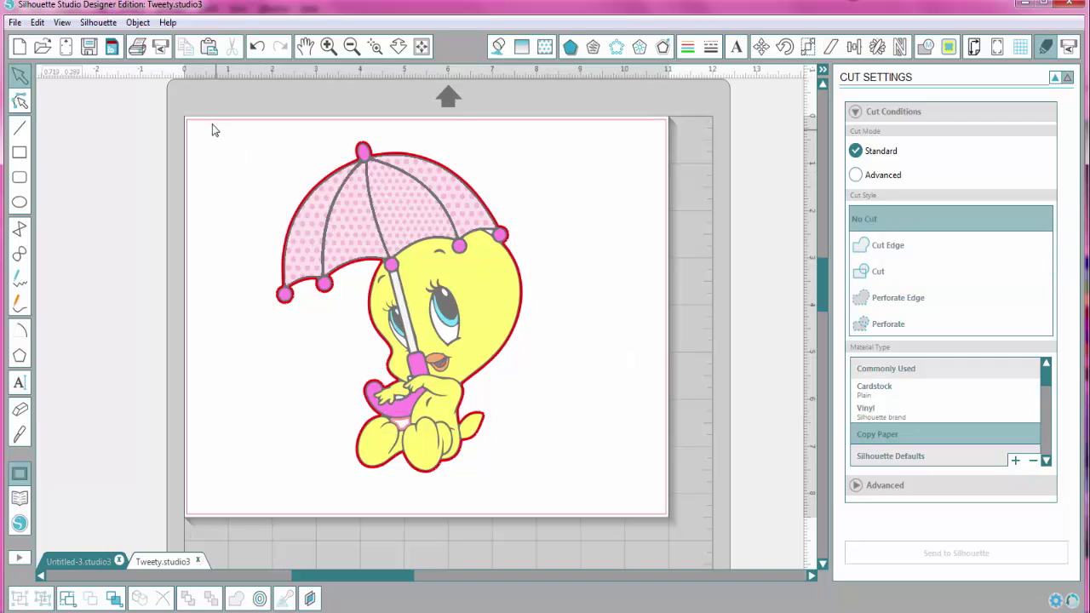
pyautogui.moveTo(208, 112); pyautogui.dragTo(522, 464)
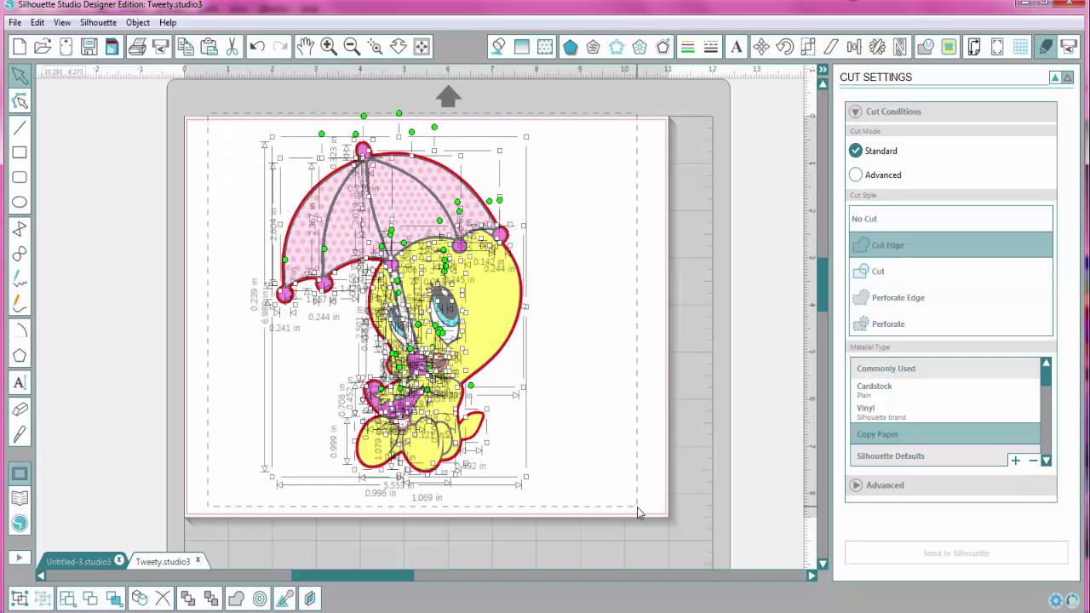
pyautogui.click(25, 597)
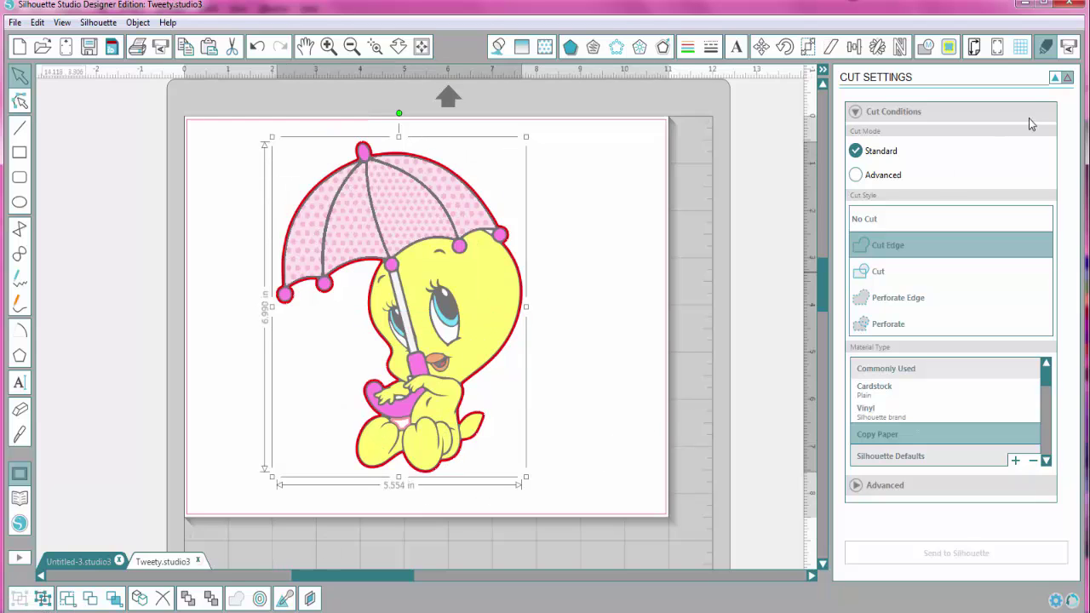
# Turn off the cut preview so Tweety shows full colours with black outlines, and deselect.
pyautogui.click(1056, 79)
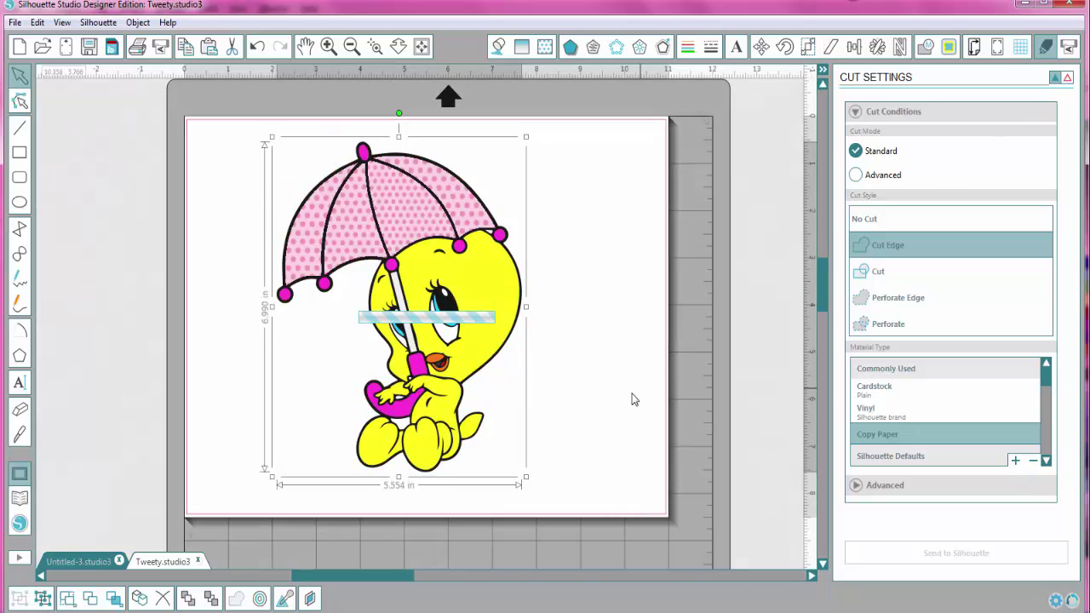
pyautogui.click(641, 390)
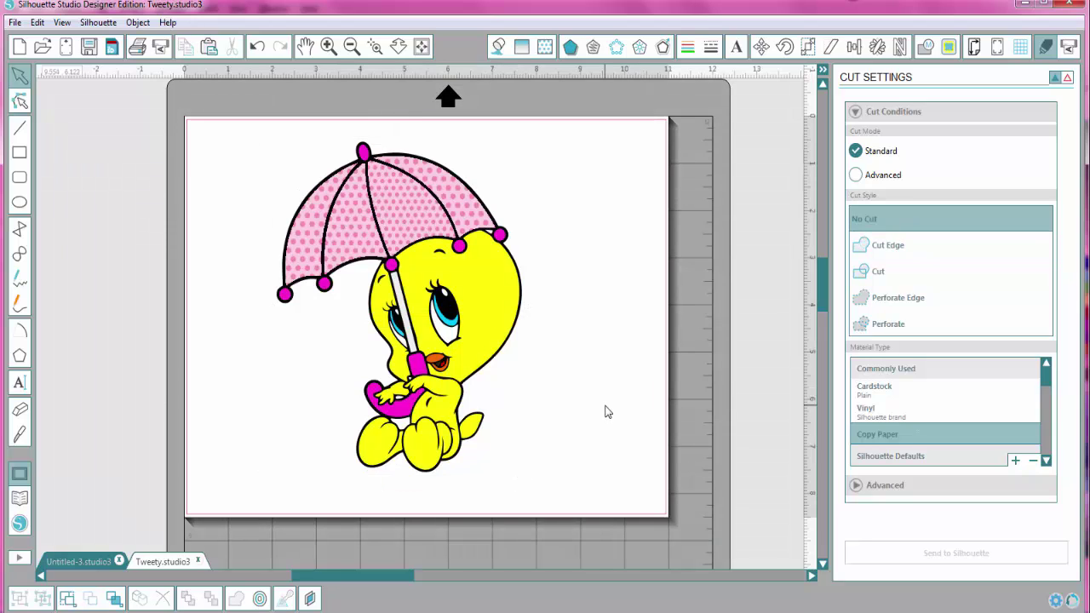